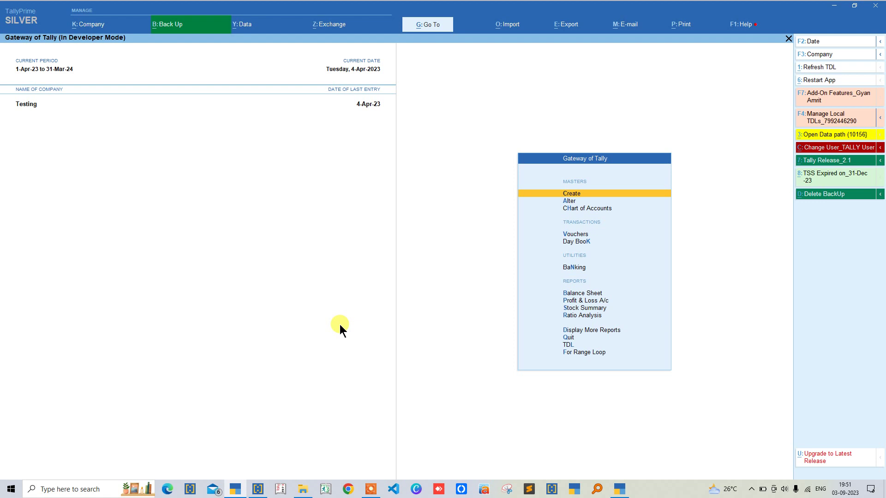
# Switch to the TallyPrime window that has the company Gst 3.0 loaded and close its calculator pane.
pyautogui.click(166, 23)
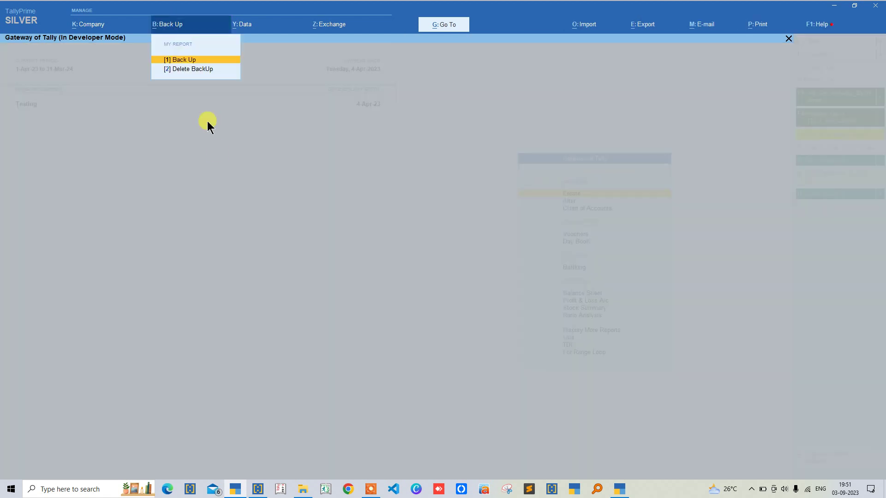
pyautogui.click(220, 153)
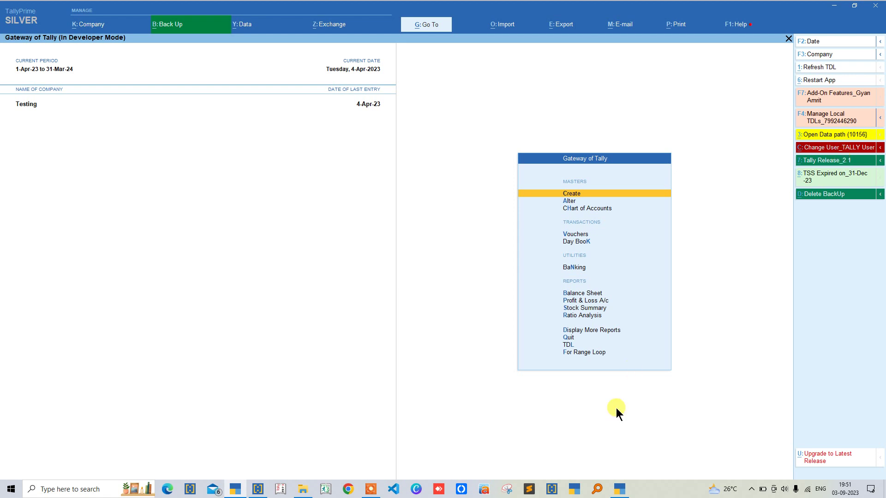
pyautogui.click(619, 488)
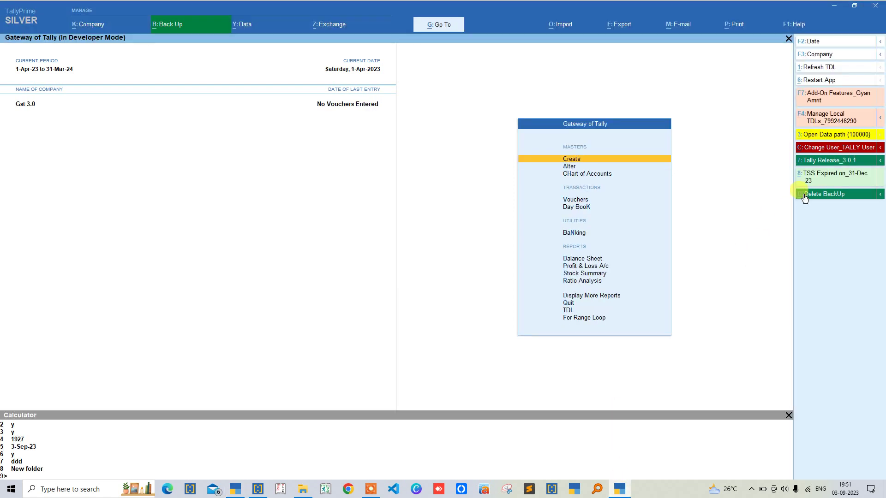
pyautogui.click(789, 416)
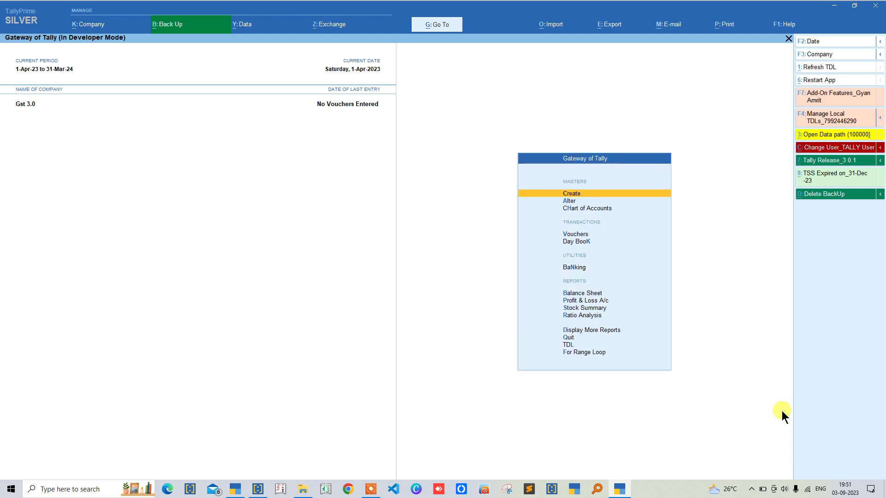
# Open the backup configuration for Gst 3.0 and check its destination folder E:\Tally Backup in File Explorer.
pyautogui.click(167, 23)
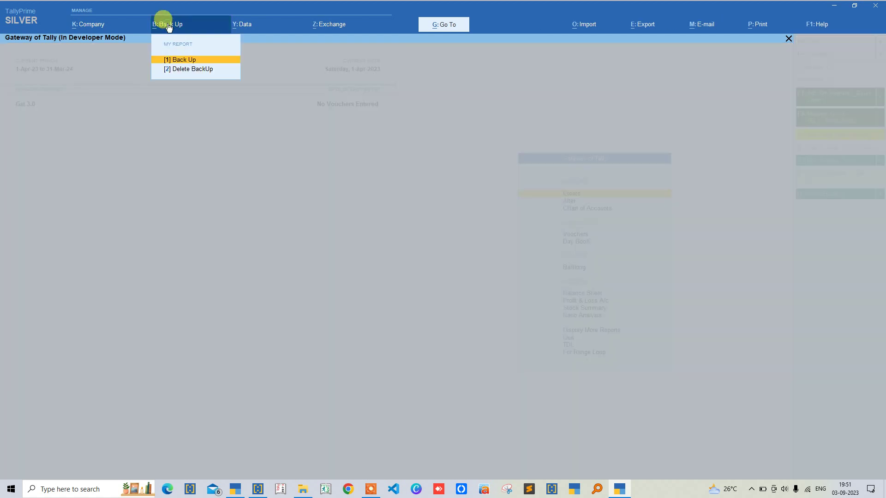
pyautogui.click(184, 62)
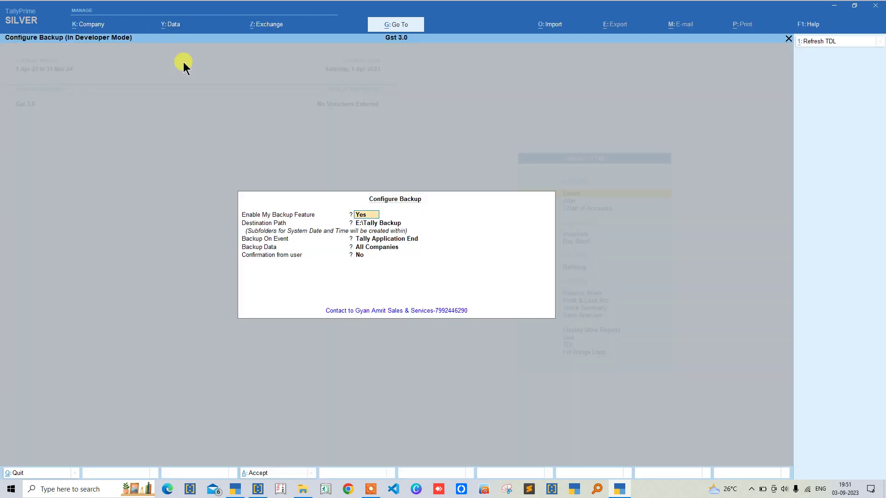
pyautogui.click(372, 223)
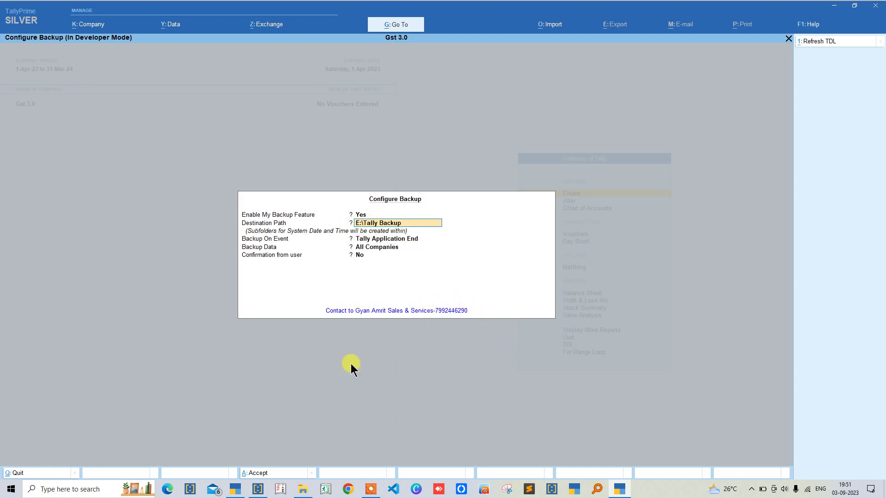
pyautogui.click(305, 489)
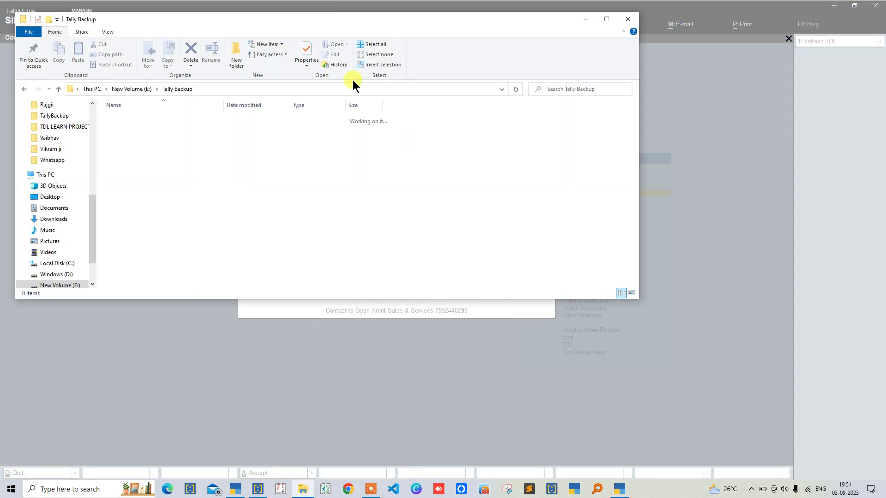
pyautogui.click(325, 88)
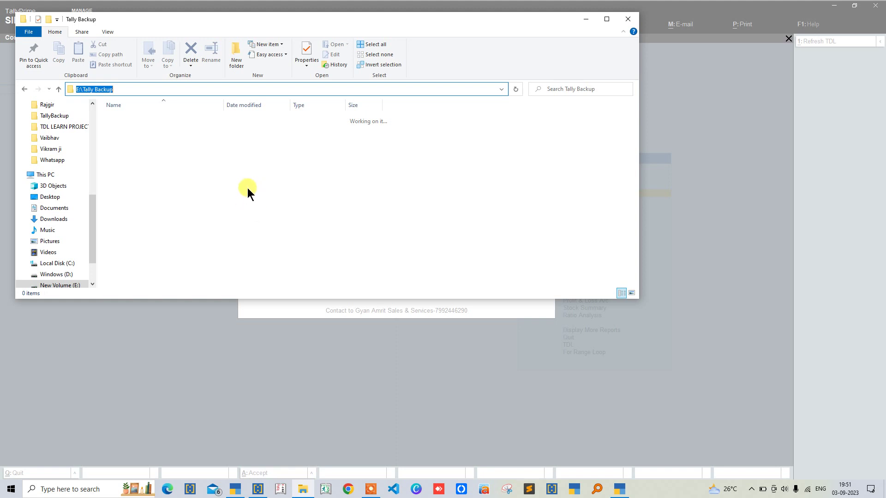
pyautogui.click(257, 325)
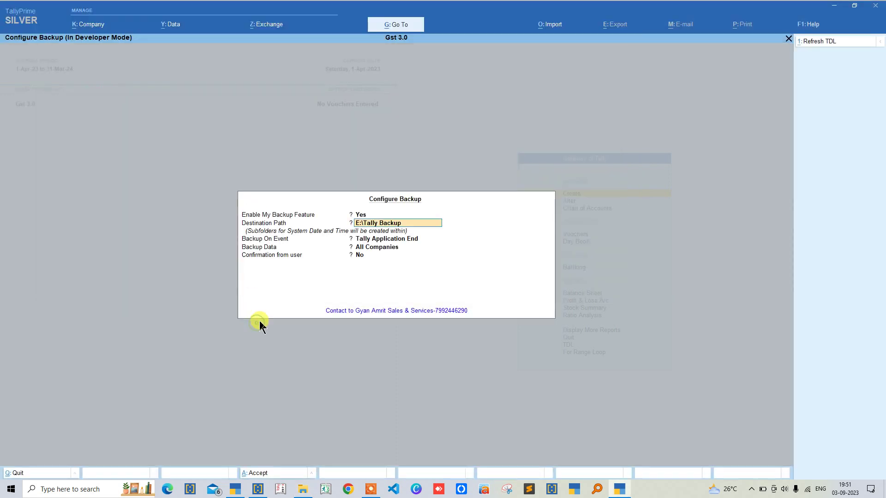
# Set the Gst 3.0 backup event to Close Company and the backup data to Current Company, and save the configuration.
pyautogui.click(352, 237)
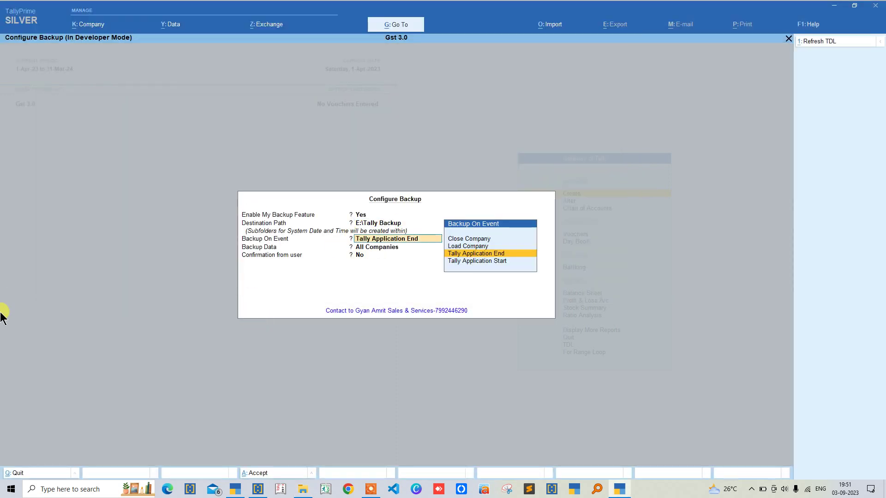
pyautogui.press('Up')
pyautogui.press('Up')
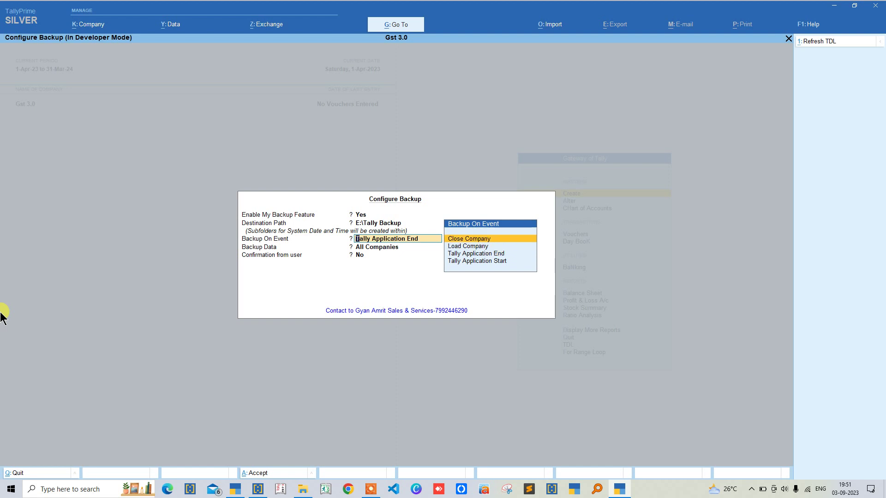
pyautogui.press('Return')
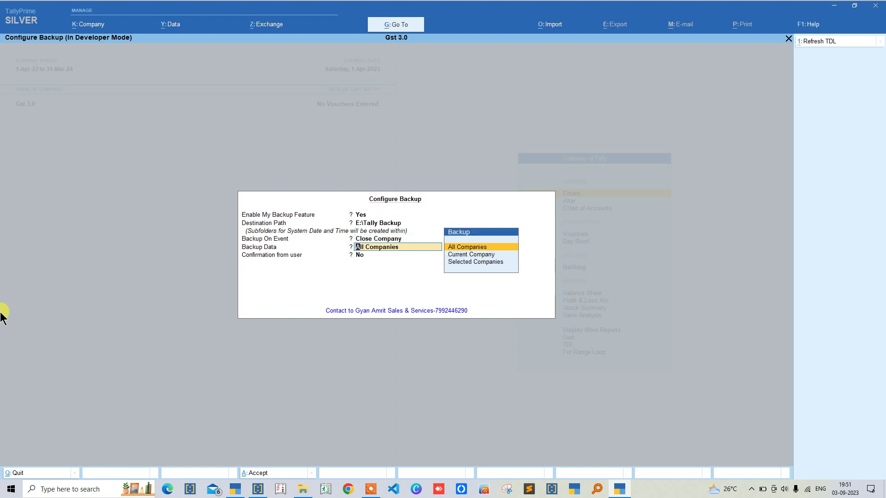
pyautogui.press('Down')
pyautogui.press('Down')
pyautogui.press('Up')
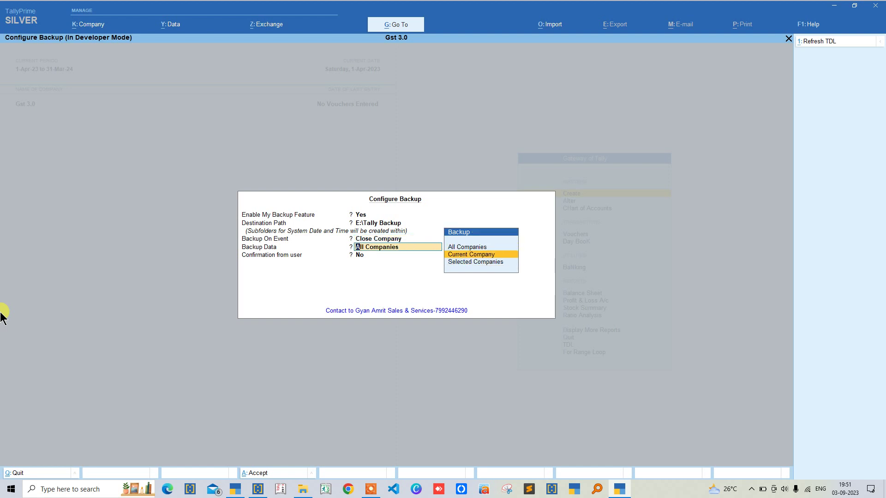
pyautogui.press('Return')
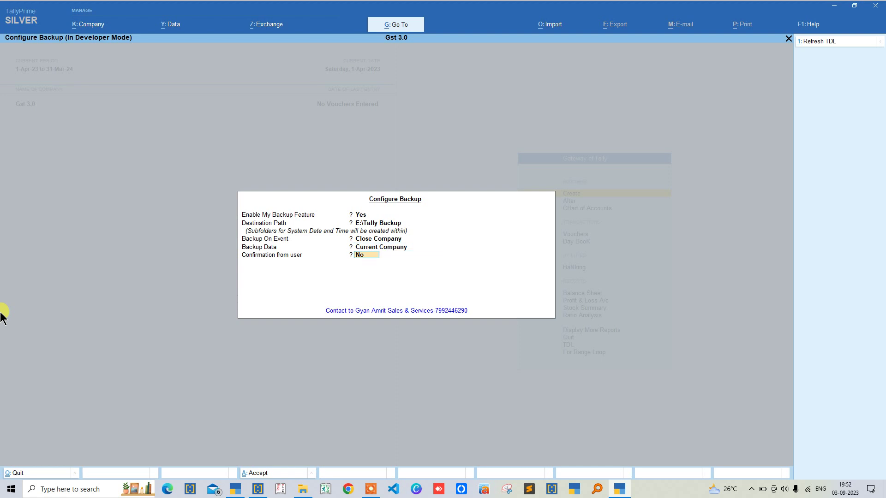
pyautogui.press('Return')
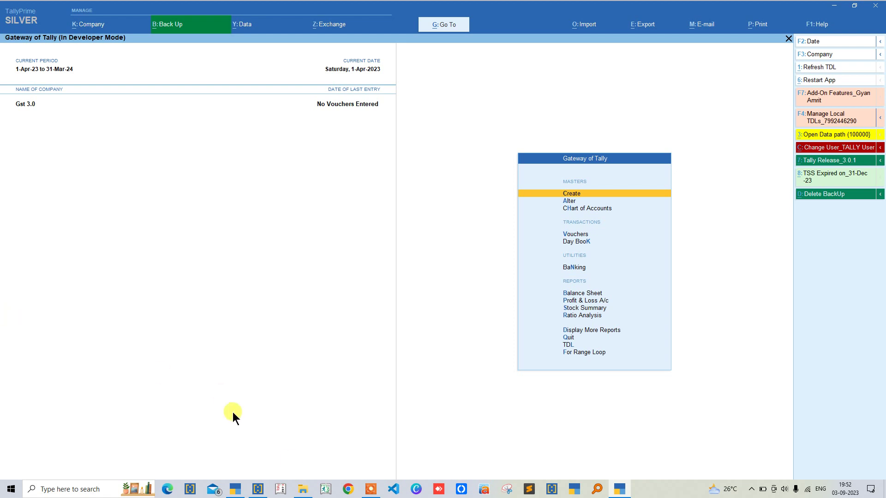
# In the TallyPrime window with the company Testing, configure backups to run on Close Company for Current Company only, and save.
pyautogui.click(235, 489)
pyautogui.click(168, 28)
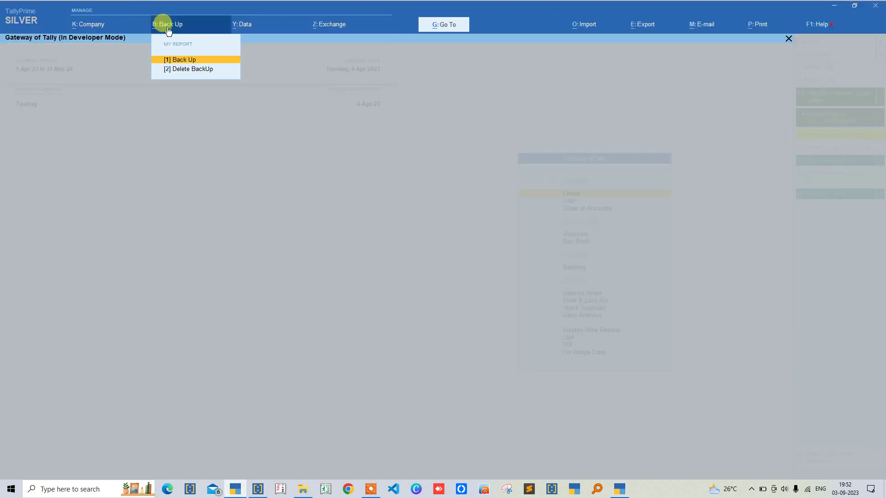
pyautogui.press('Return')
pyautogui.press('Return')
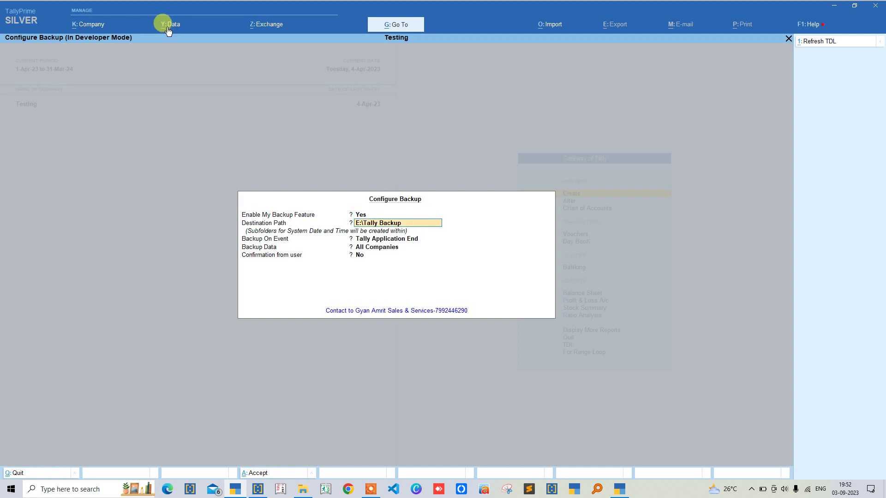
pyautogui.press('Return')
pyautogui.press('Up')
pyautogui.press('Up')
pyautogui.press('Return')
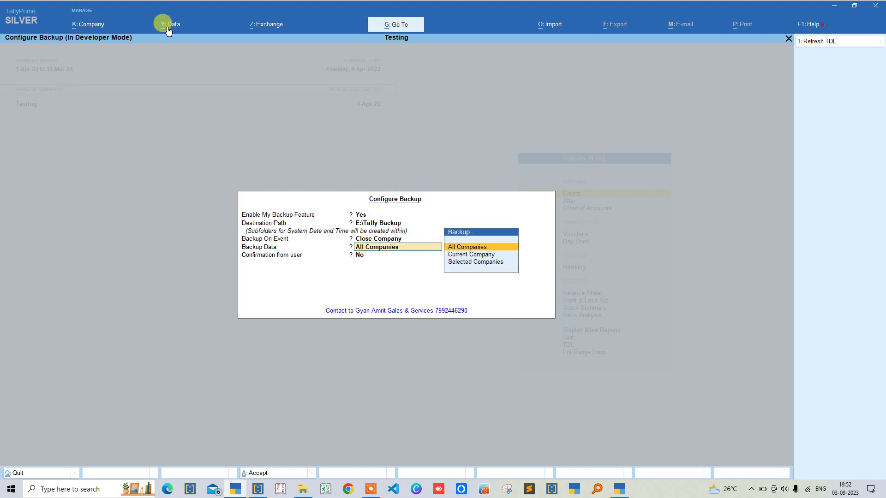
pyautogui.press('Down')
pyautogui.press('Return')
pyautogui.press('Return')
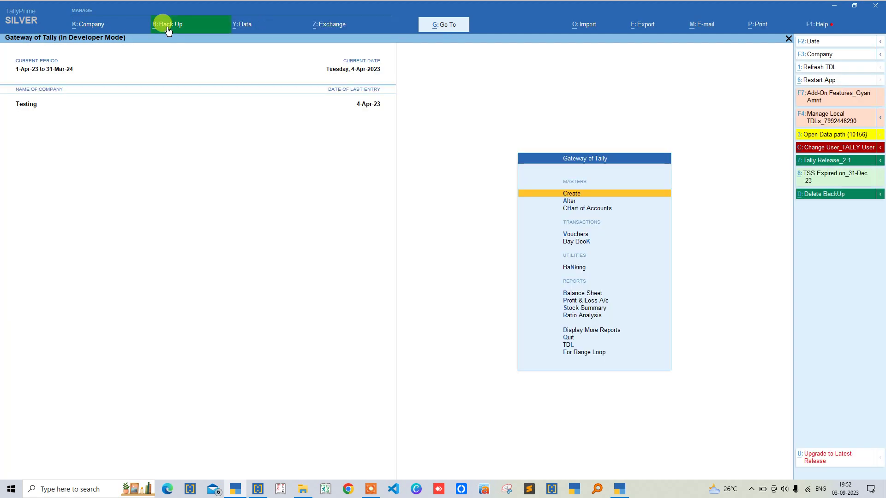
# Shut the company Testing and confirm closing it.
pyautogui.click(814, 56)
pyautogui.press('Up')
pyautogui.press('Return')
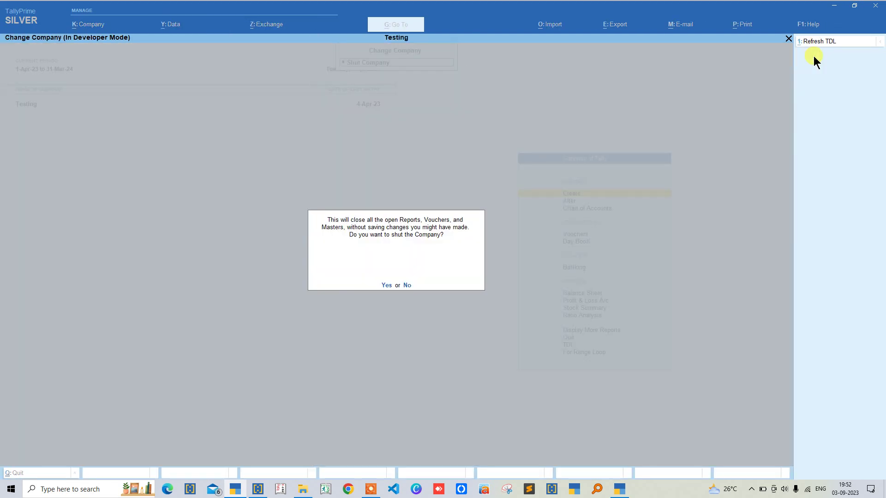
pyautogui.press('y')
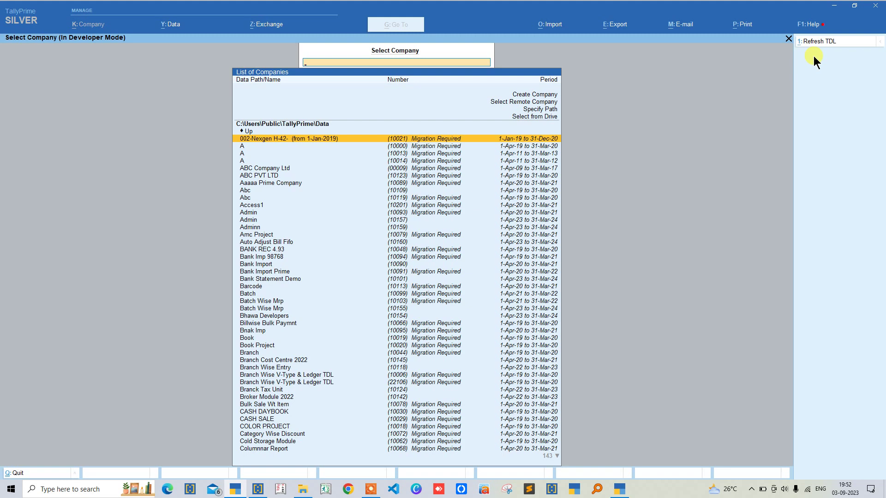
# Search the company list for "test" and load the company Testing again.
pyautogui.write('tes')
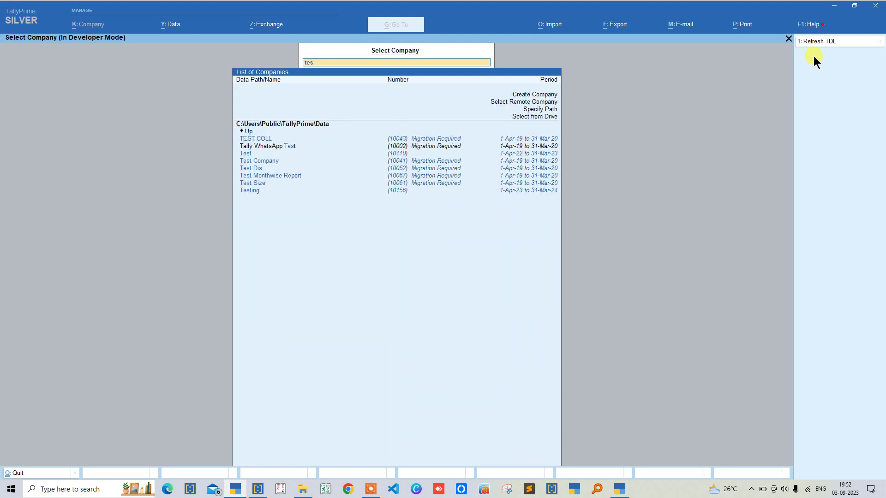
pyautogui.write('t')
pyautogui.press('Up')
pyautogui.press('Return')
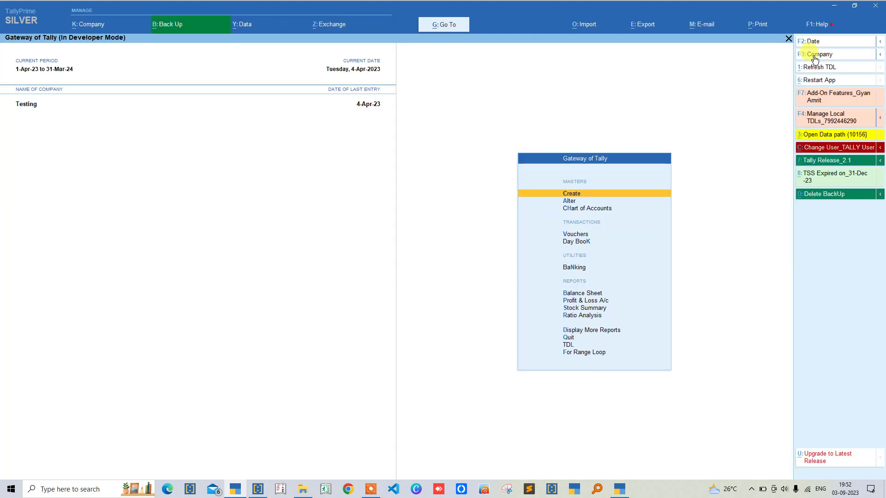
# Check the Tally Backup folder in File Explorer for the Testing company's backup, and return to TallyPrime.
pyautogui.hotkey('alt', 'Tab')
pyautogui.hotkey('alt', 'Tab')
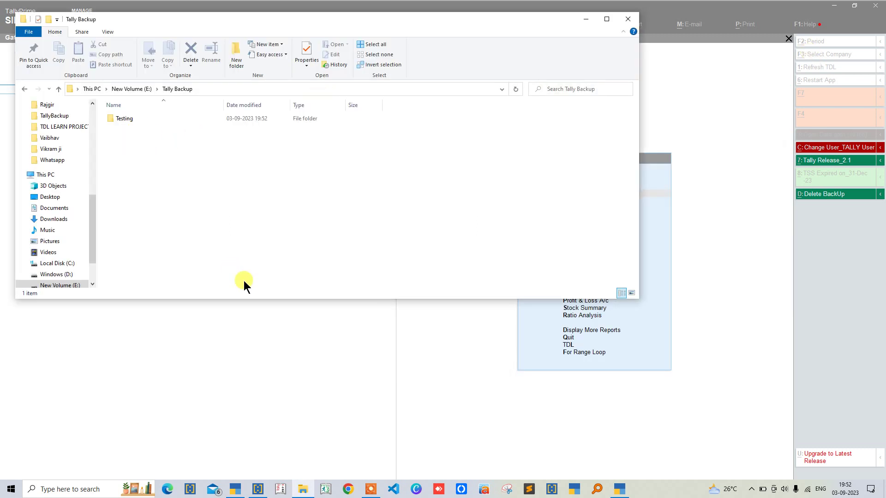
pyautogui.click(257, 328)
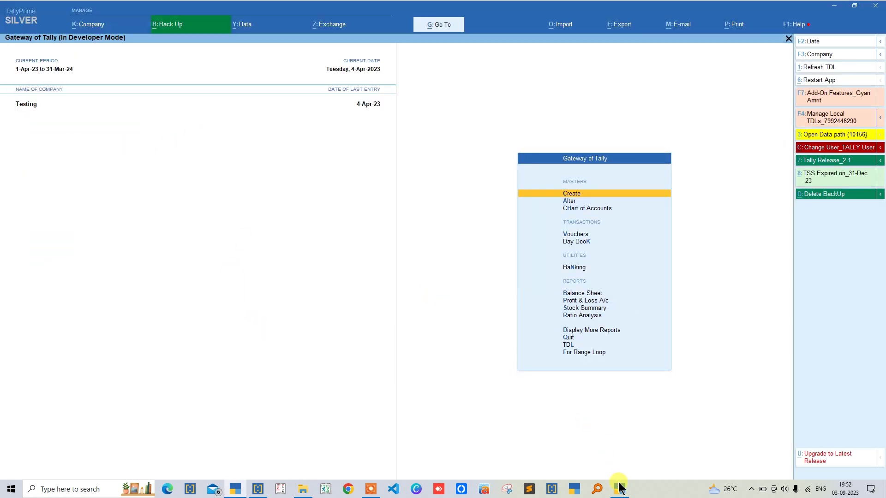
# Switch to the TallyPrime window with Gst 3.0, shut that company and agree to back it up.
pyautogui.moveTo(619, 489)
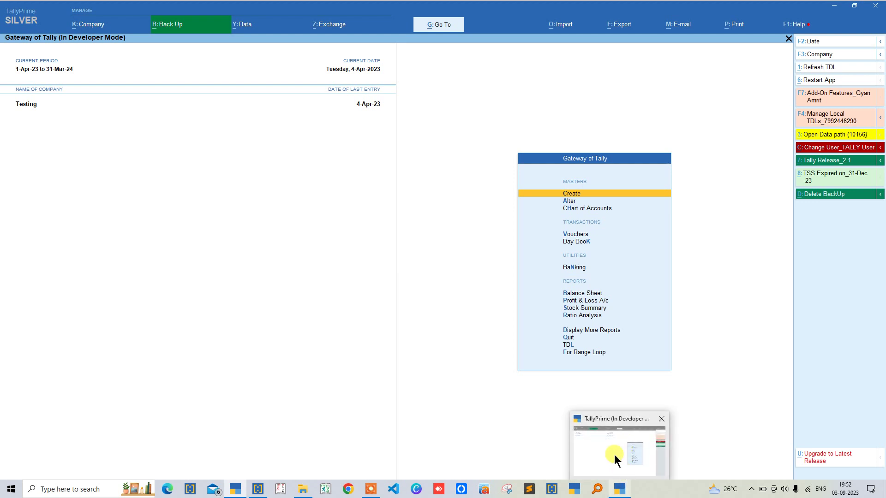
pyautogui.click(613, 455)
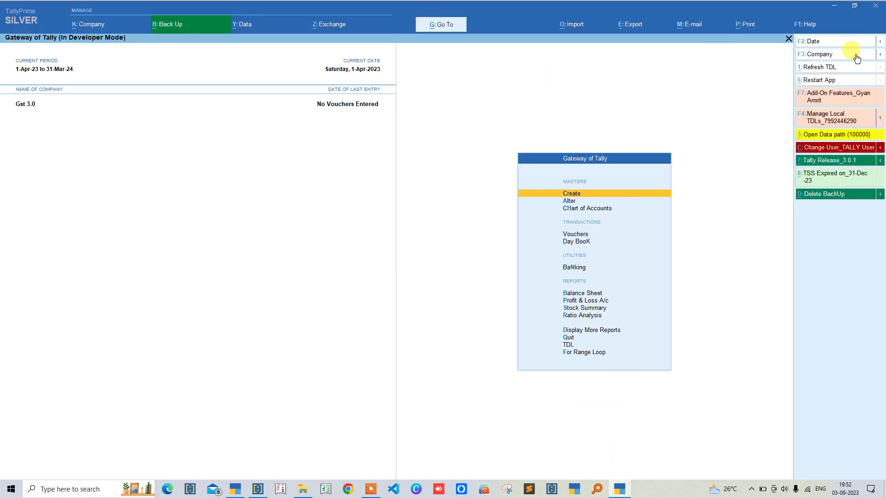
pyautogui.click(825, 55)
pyautogui.press('Up')
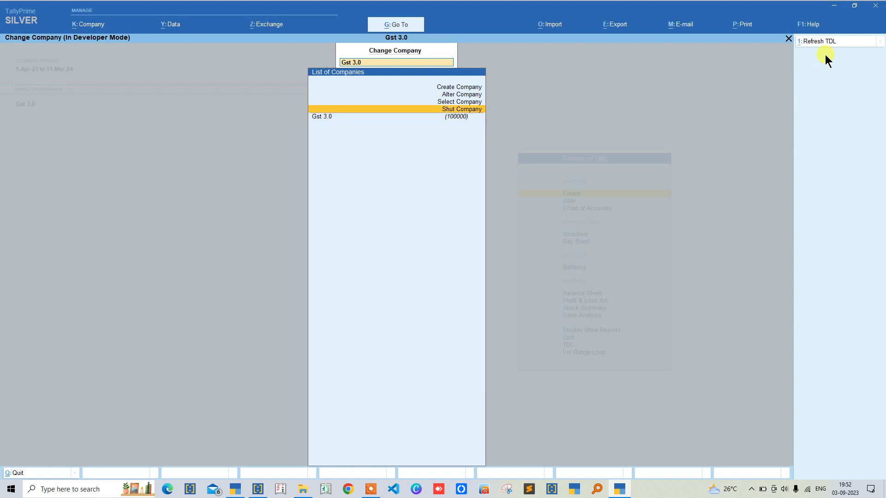
pyautogui.press('Return')
pyautogui.press('Return')
pyautogui.press('y')
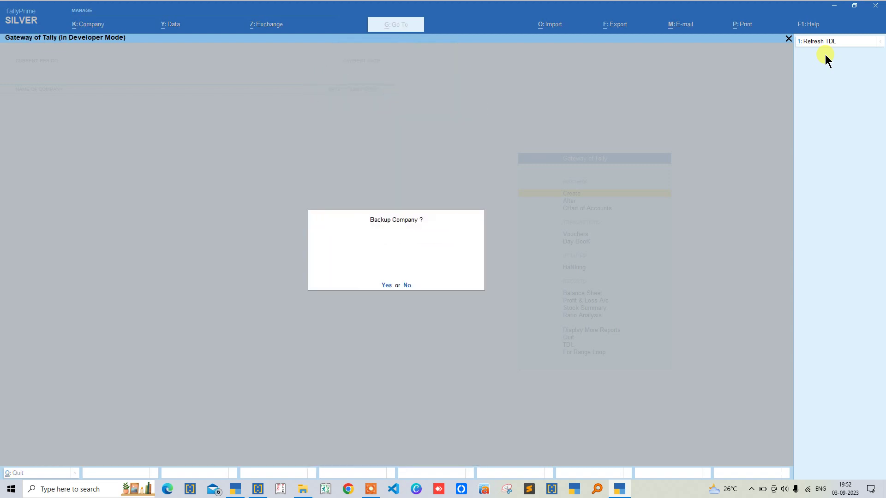
pyautogui.press('y')
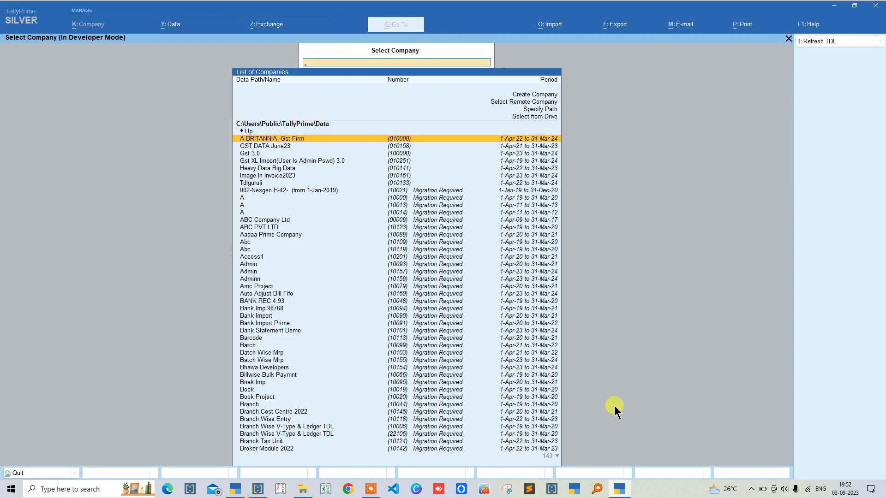
# Examine the Gst 3.0 and Testing backup folders in E:\Tally Backup, and return to the company selection.
pyautogui.click(303, 489)
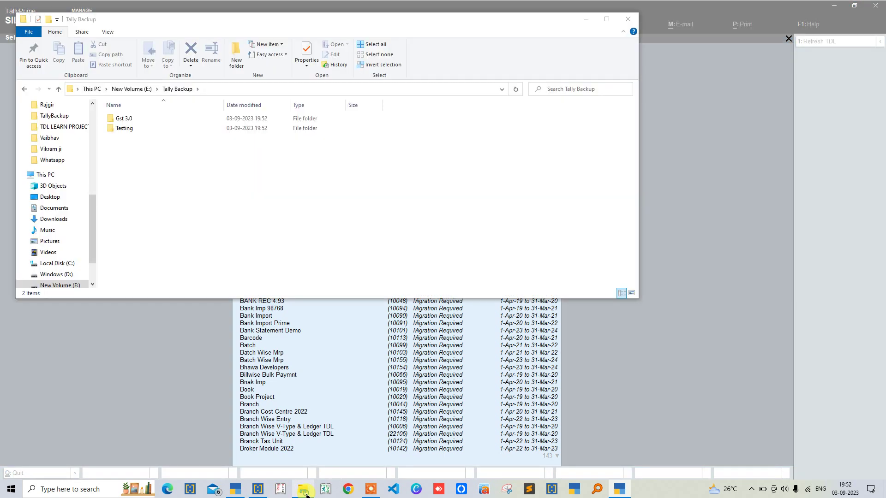
pyautogui.click(123, 119)
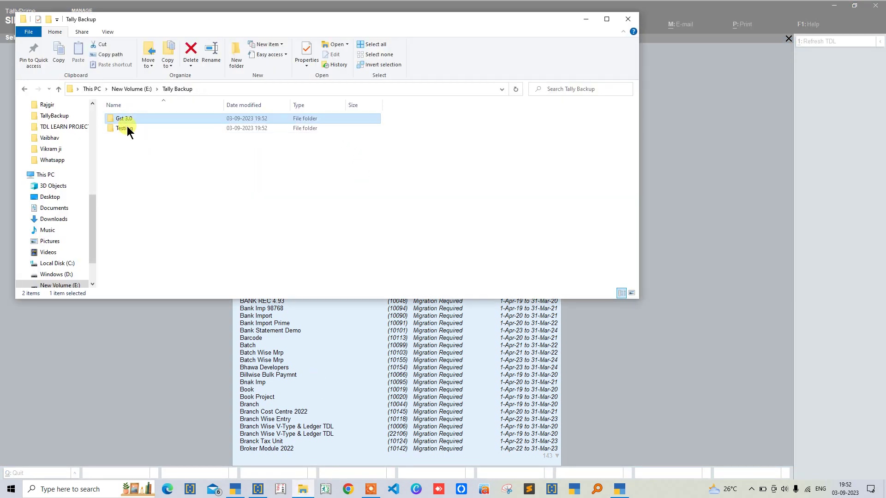
pyautogui.click(114, 138)
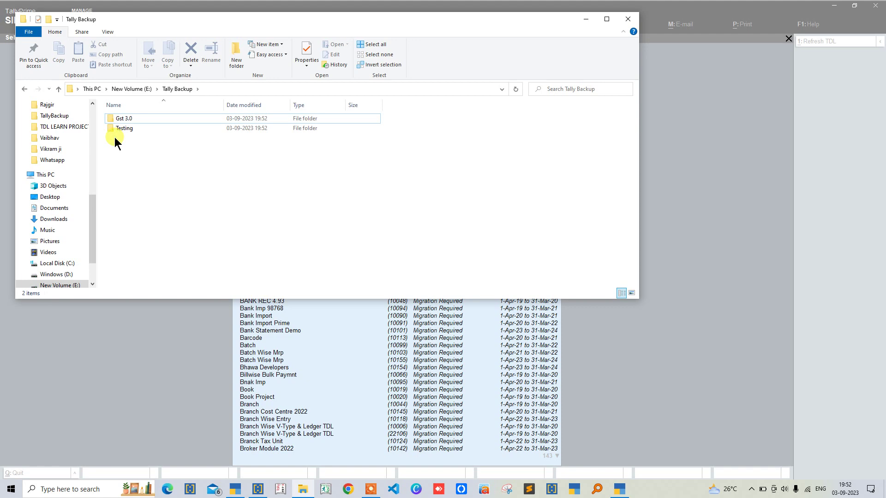
pyautogui.click(157, 365)
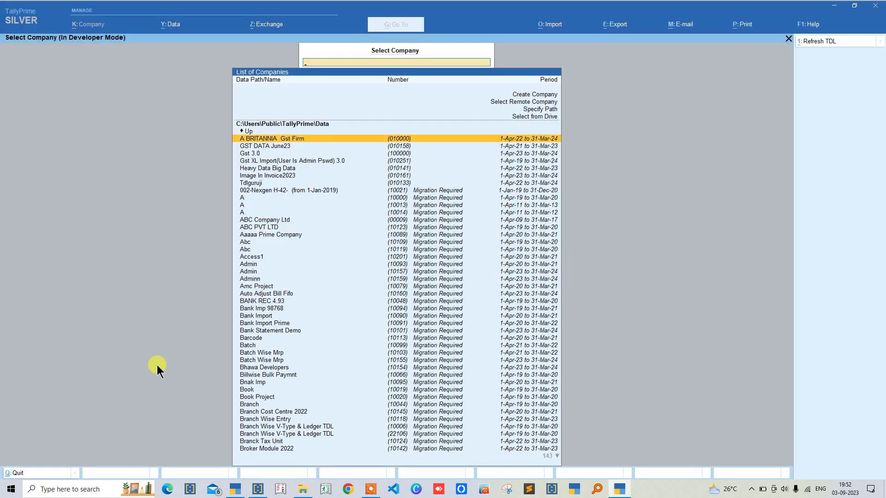
# Load the company Gst 3.0 from the company list.
pyautogui.press('Down')
pyautogui.press('Down')
pyautogui.press('Return')
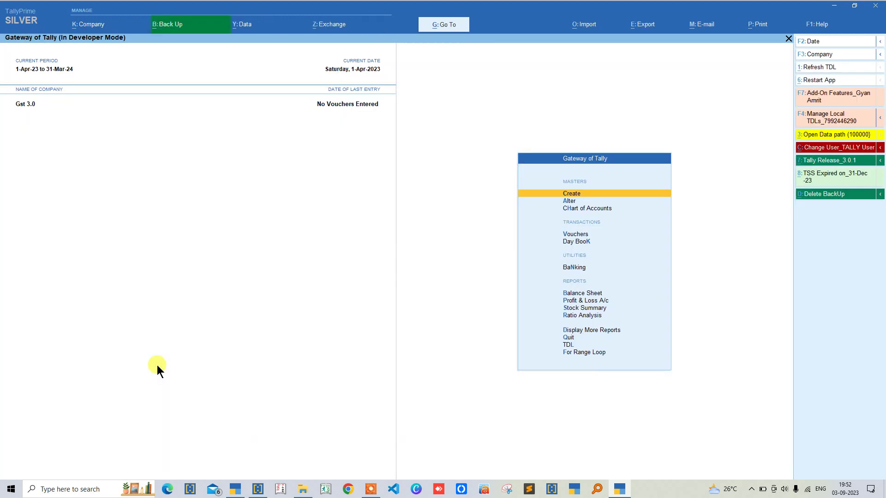
# Open the backup configuration for Gst 3.0 and set Backup Data to Selected Companies.
pyautogui.click(164, 25)
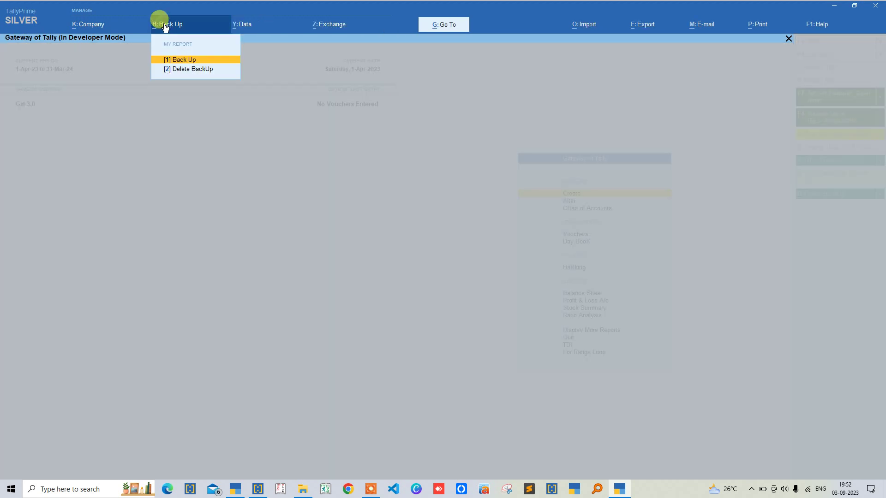
pyautogui.click(173, 59)
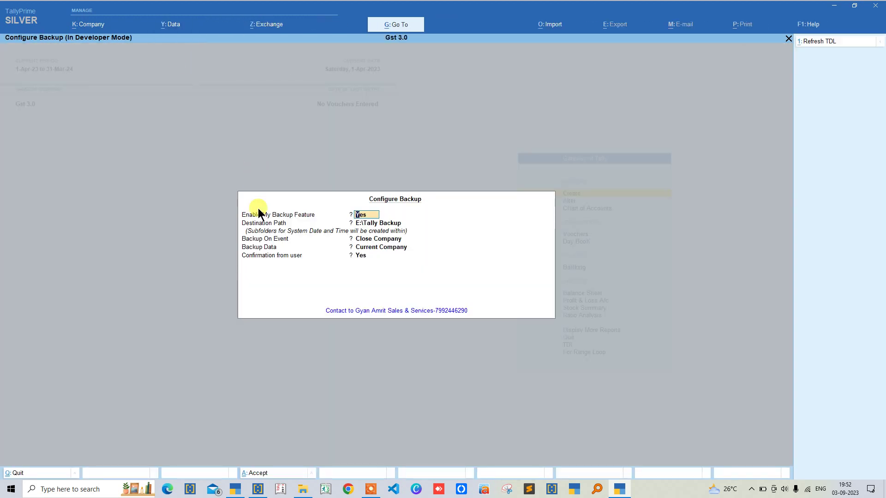
pyautogui.press('Return')
pyautogui.press('Return')
pyautogui.press('Return')
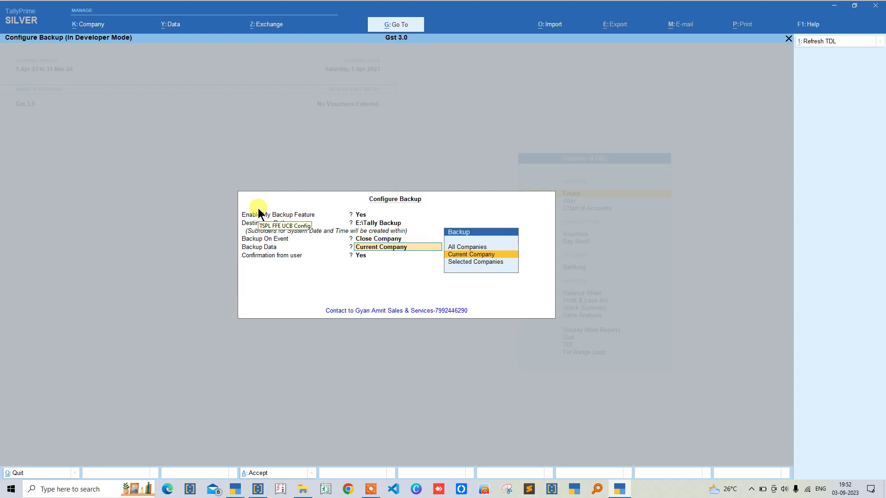
pyautogui.press('Down')
pyautogui.press('Return')
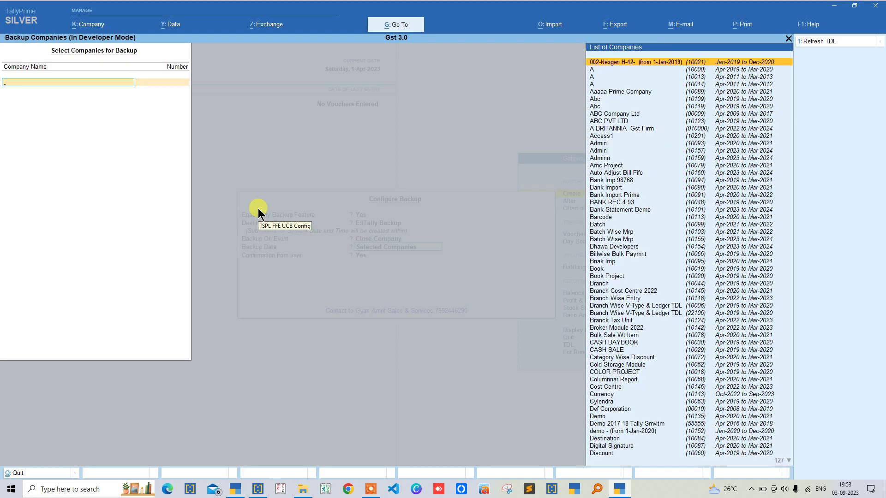
# Search the backup company list for "gst" and add Gst 3.0 to the selection.
pyautogui.write('gst')
pyautogui.press('Down')
pyautogui.press('Down')
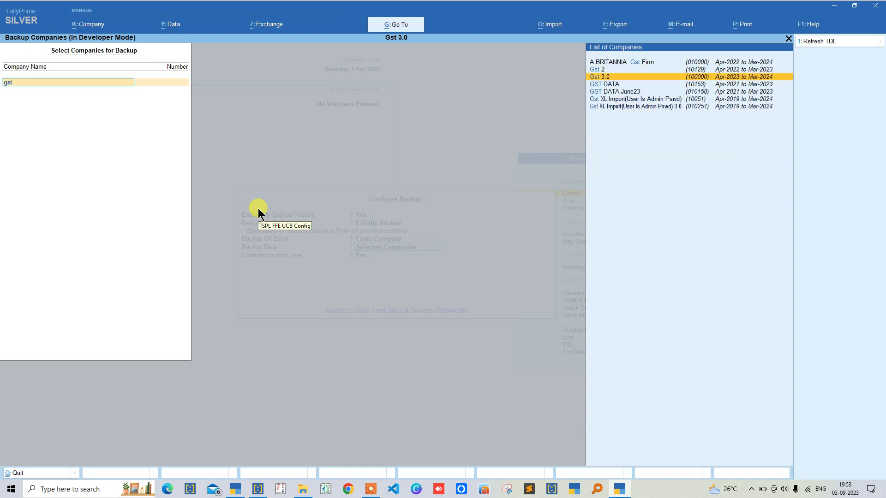
pyautogui.press('Return')
# Add Gst XL Import(User Is Admin Pswd) 3.0 to the companies for backup, end the list and save the backup configuration.
pyautogui.write('gst')
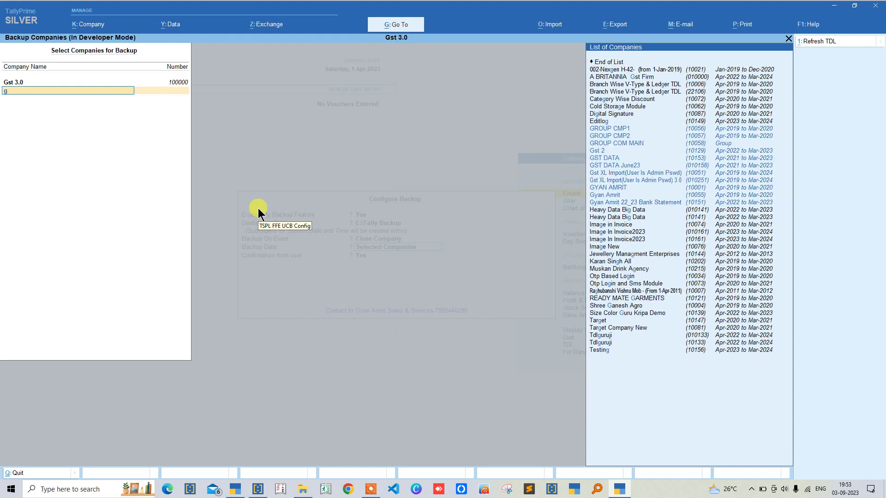
pyautogui.press('Down')
pyautogui.press('Down')
pyautogui.press('Down')
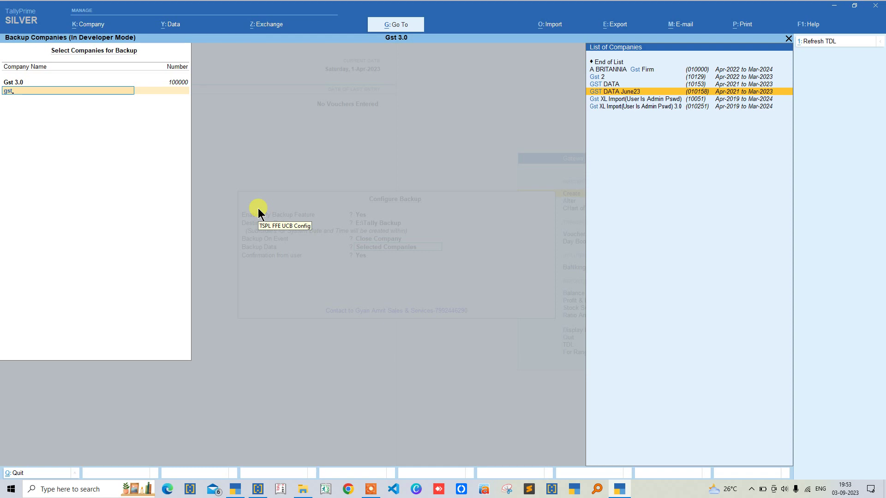
pyautogui.press('Down')
pyautogui.press('Down')
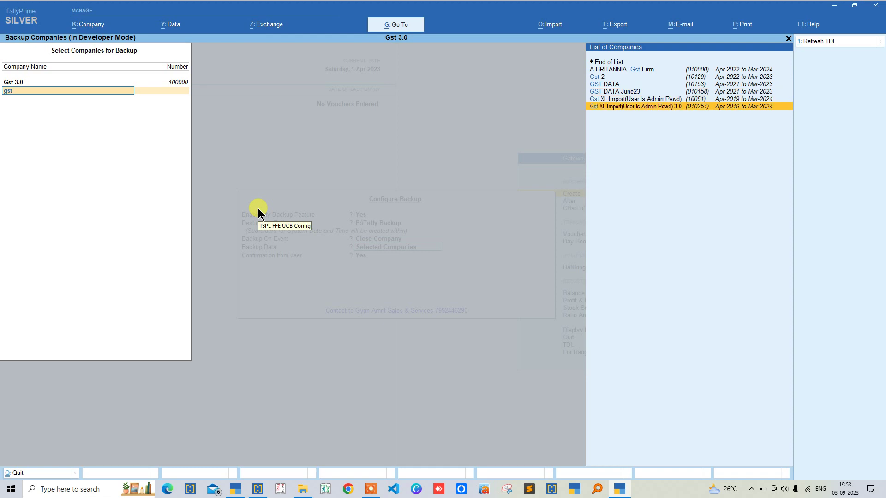
pyautogui.press('Return')
pyautogui.press('Up')
pyautogui.press('Return')
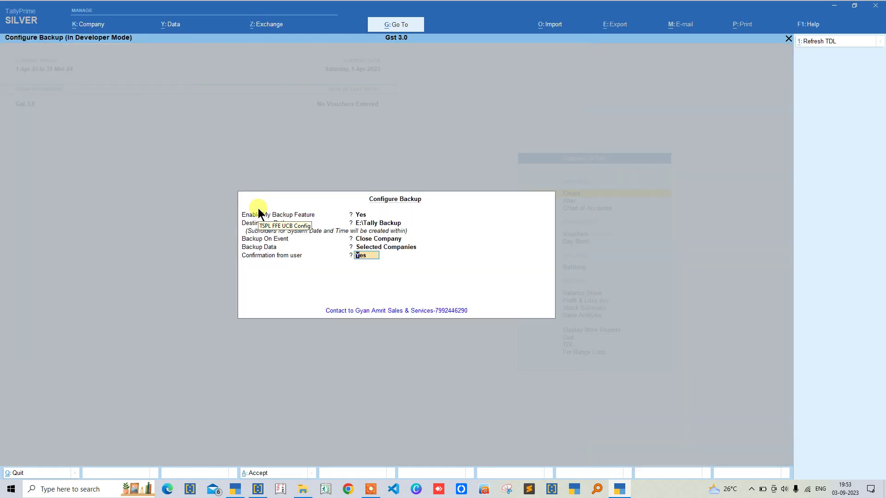
pyautogui.press('Return')
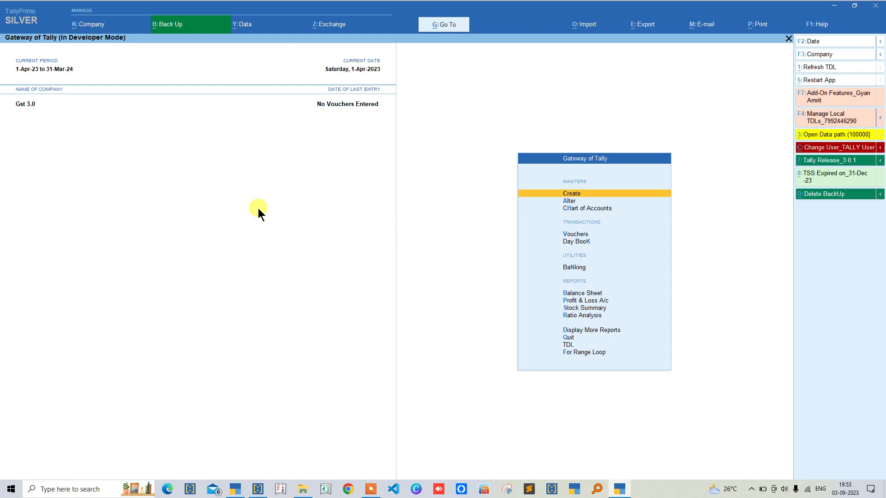
# Switch to the TallyPrime window with Testing and set Backup Data to Selected Companies in its backup configuration.
pyautogui.click(236, 483)
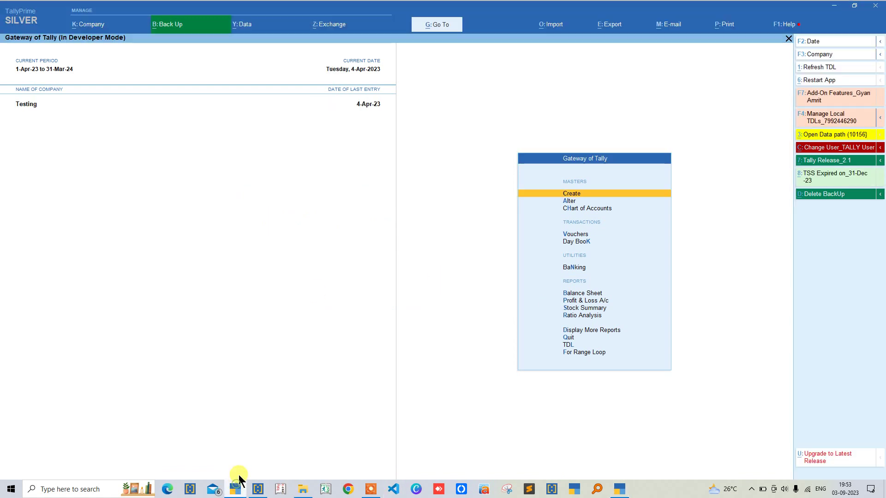
pyautogui.click(171, 27)
pyautogui.click(177, 63)
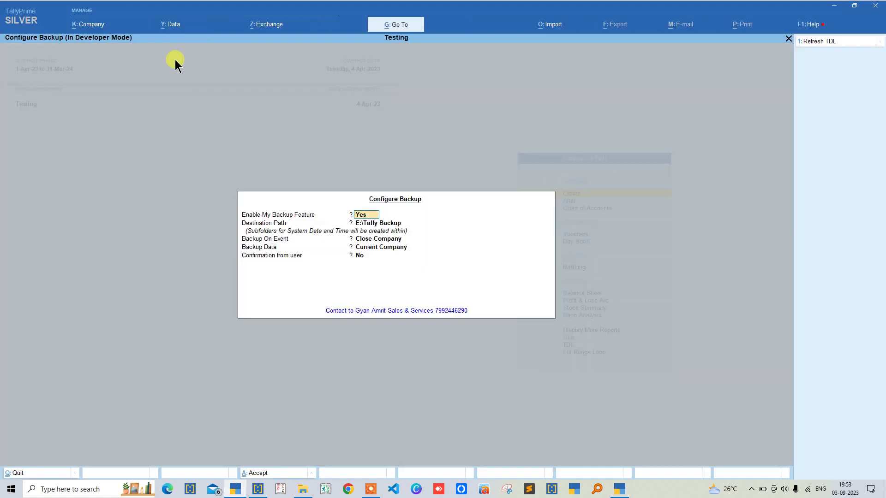
pyautogui.press('Return')
pyautogui.press('Return')
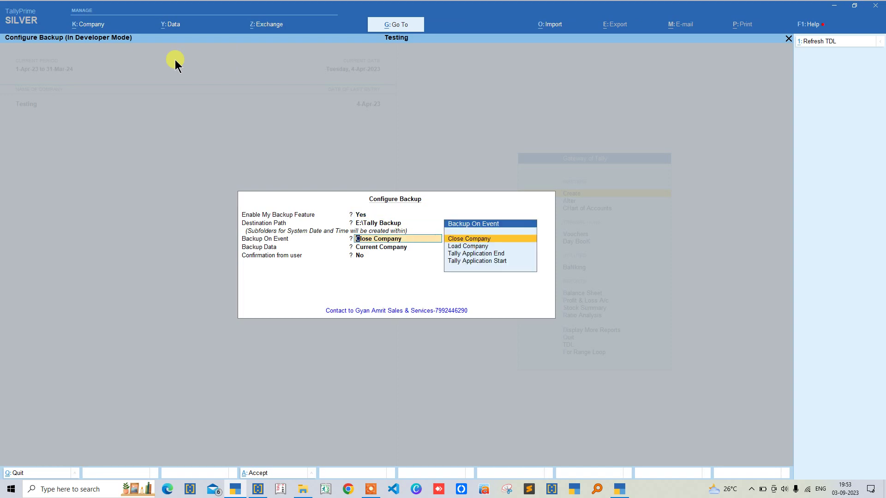
pyautogui.press('Return')
pyautogui.press('Down')
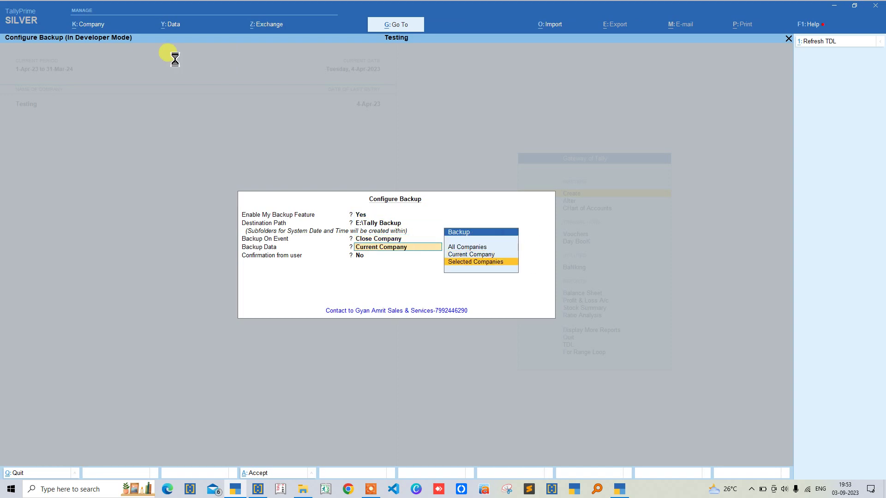
pyautogui.press('Return')
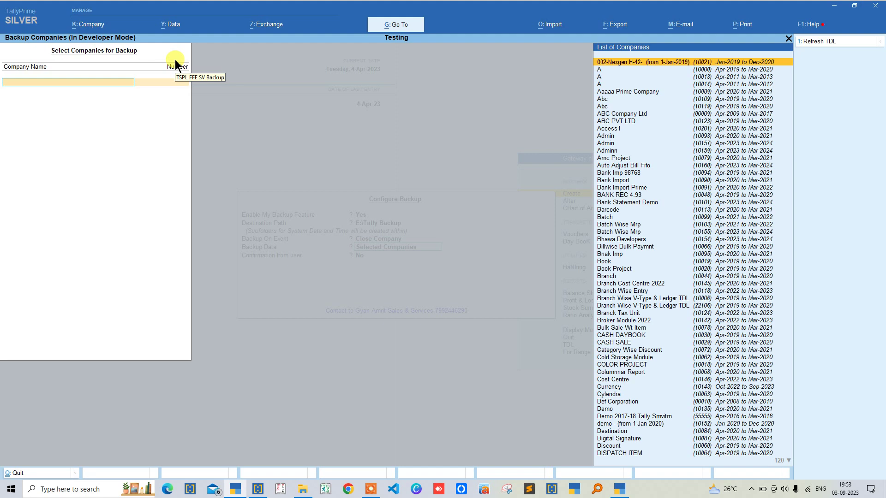
# Search the backup company list for "gst" and add Gst XL Import(User Is Admin Pswd) to the selection.
pyautogui.write('gst')
pyautogui.press('Down')
pyautogui.press('Down')
pyautogui.press('Return')
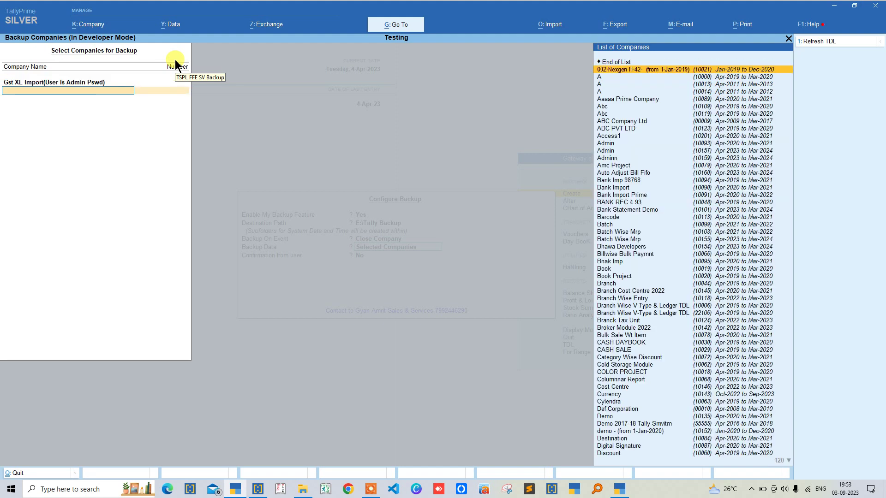
# Add the companies Test and Testing to the companies selected for backup.
pyautogui.write('test')
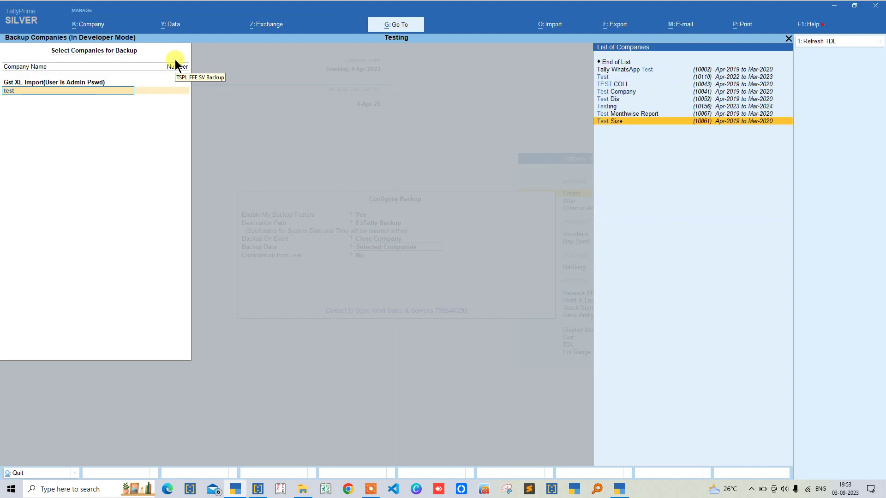
pyautogui.press('Up')
pyautogui.press('Up')
pyautogui.press('Up')
pyautogui.press('Up')
pyautogui.press('Up')
pyautogui.press('Up')
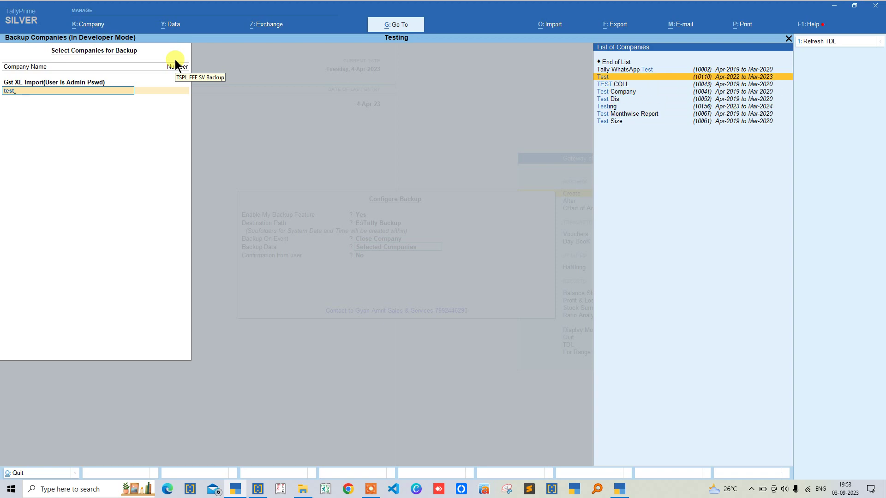
pyautogui.press('Return')
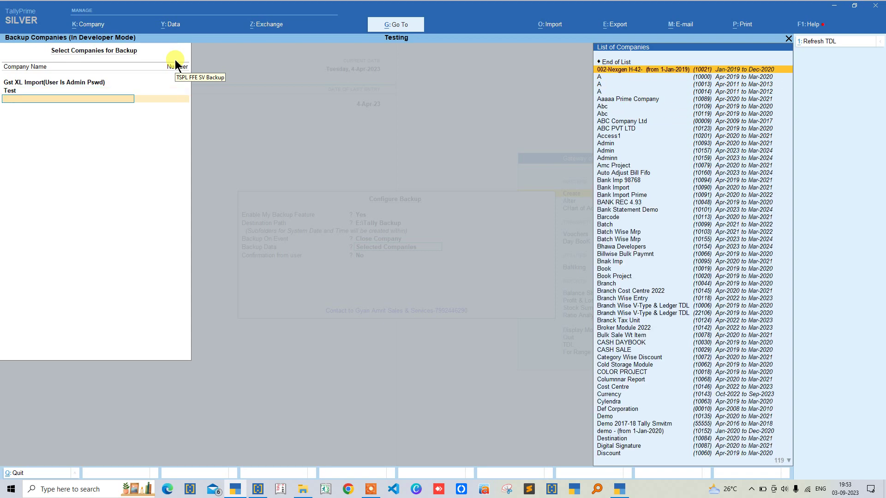
pyautogui.write('testin')
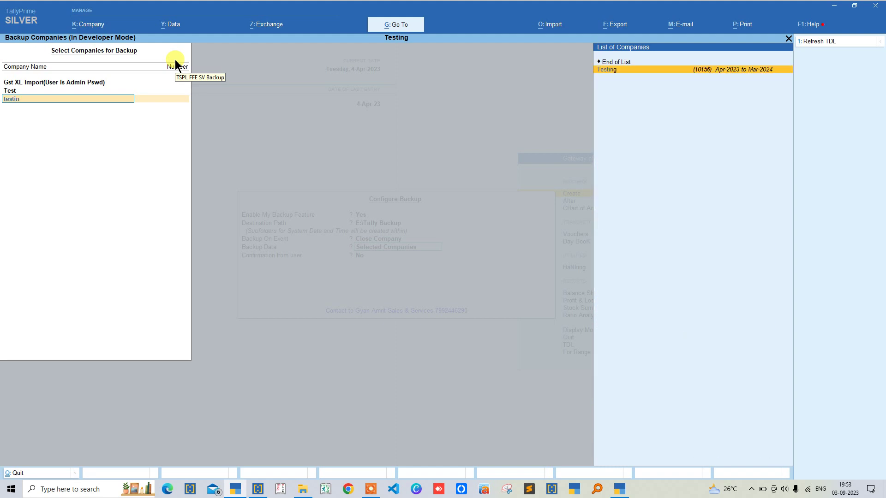
pyautogui.press('Return')
# End the backup company selection without a further entry and save the backup configuration with user confirmation set to No.
pyautogui.write('td')
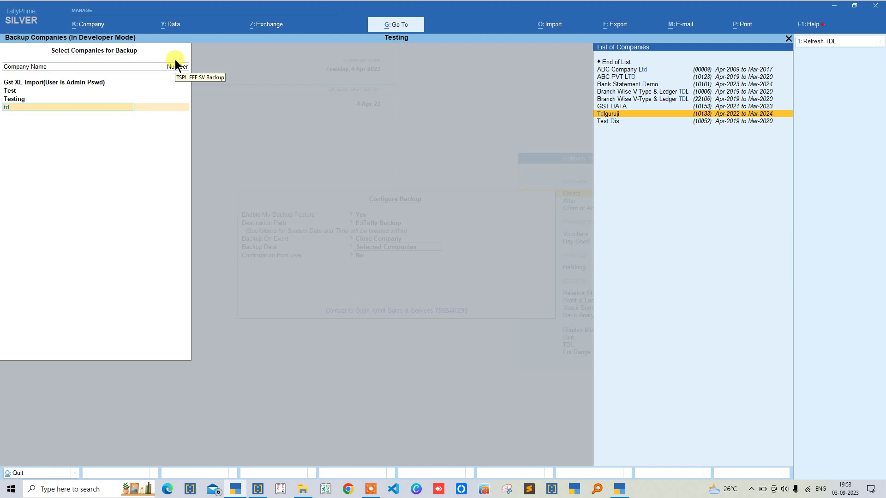
pyautogui.press('BackSpace')
pyautogui.press('BackSpace')
pyautogui.press('Return')
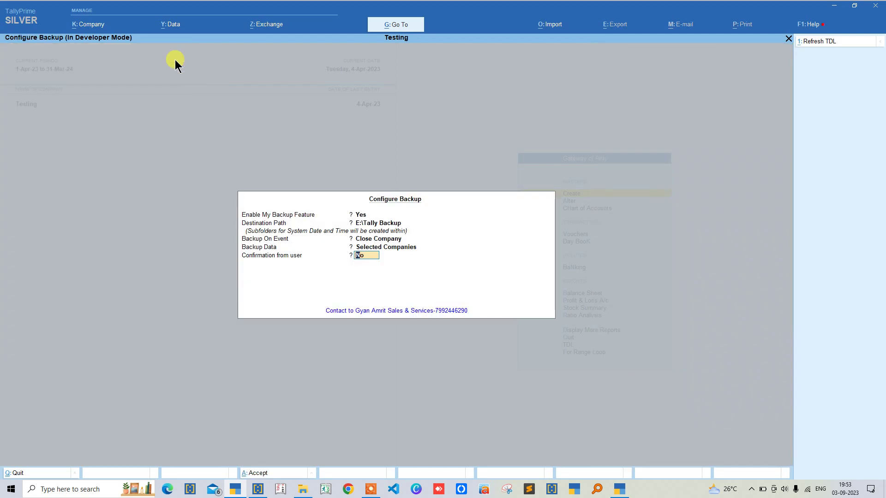
pyautogui.press('Return')
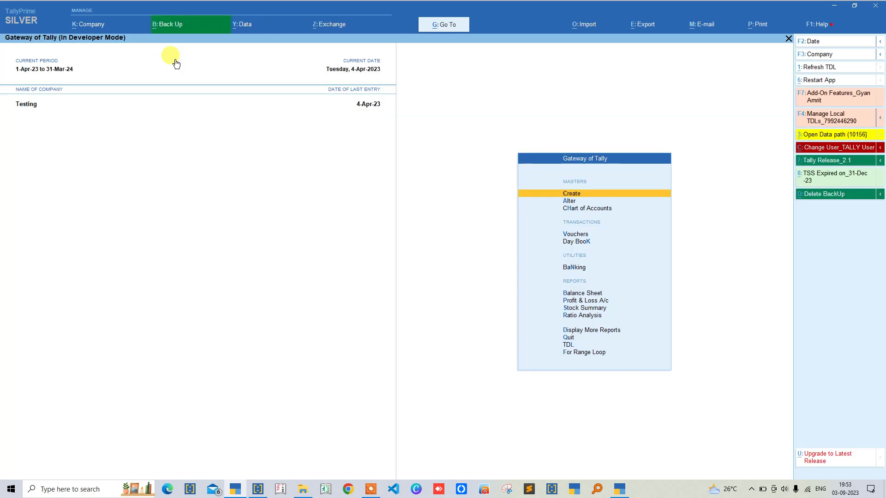
# Reopen the backup configuration for Testing, set Confirmation from user to Yes and save it.
pyautogui.click(176, 31)
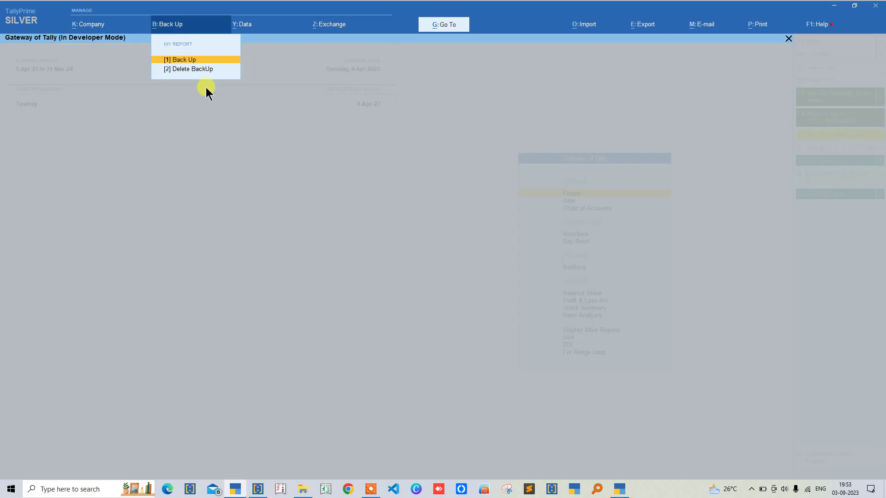
pyautogui.press('Return')
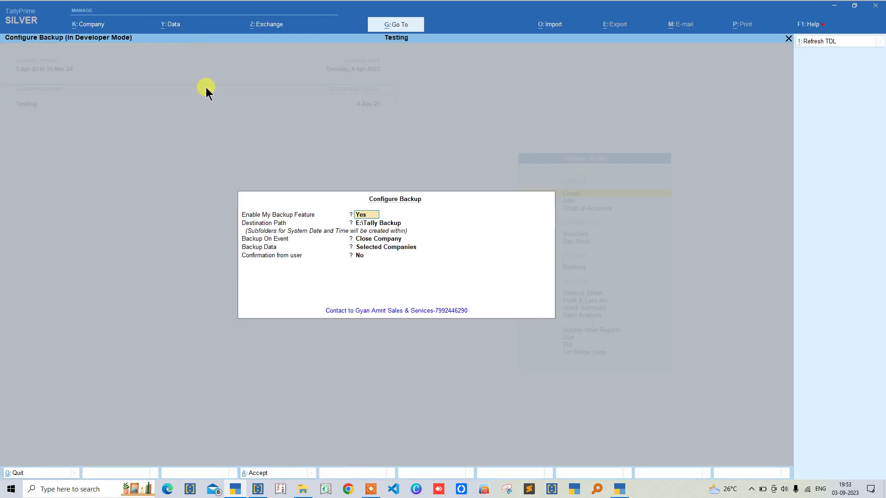
pyautogui.click(361, 259)
pyautogui.write('y')
pyautogui.press('Return')
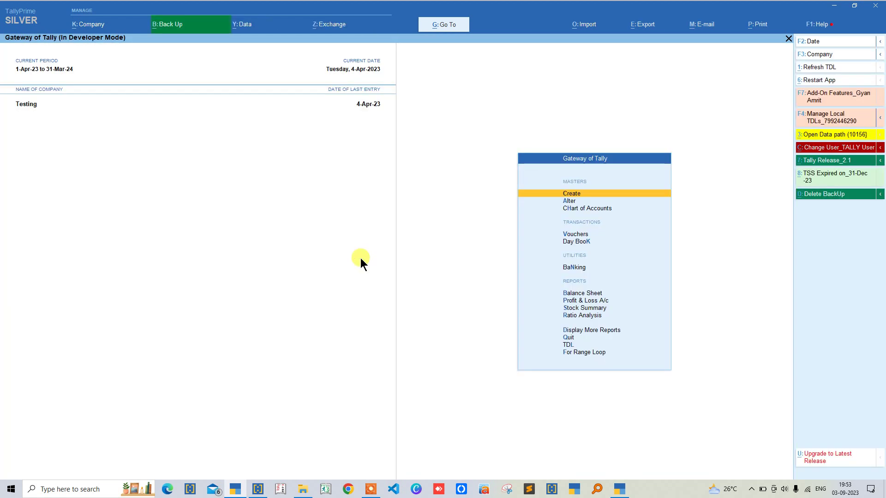
# Shut the company Testing, confirm closing it, and reload it by searching the company list for "test".
pyautogui.click(822, 56)
pyautogui.press('Up')
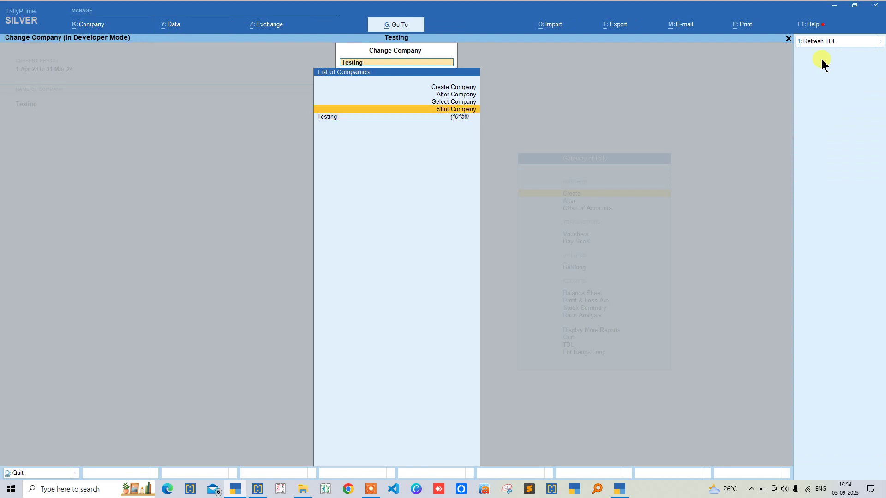
pyautogui.press('Return')
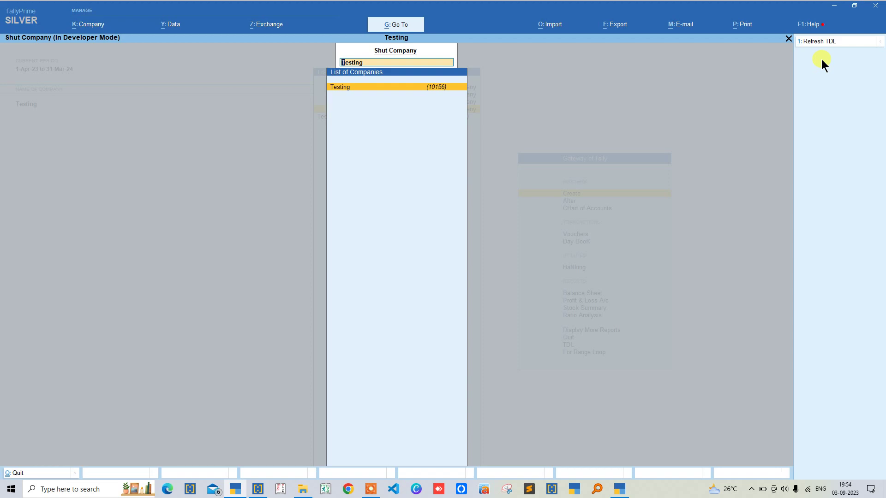
pyautogui.press('Return')
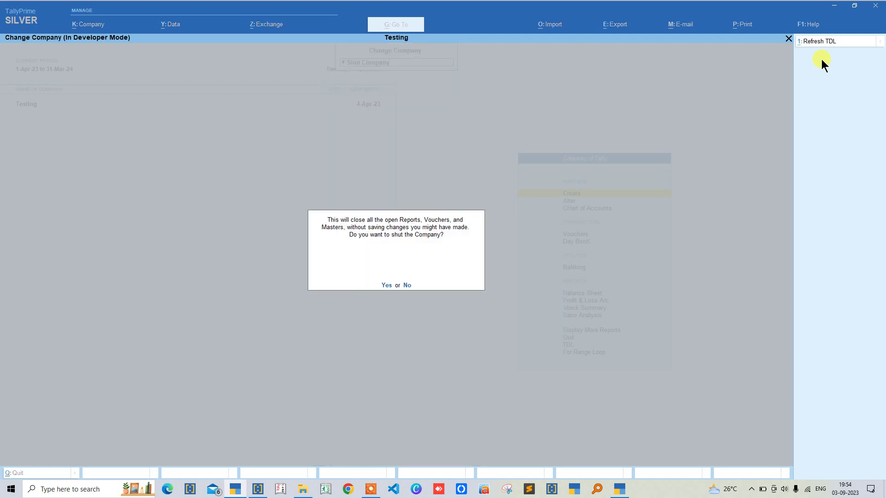
pyautogui.press('Return')
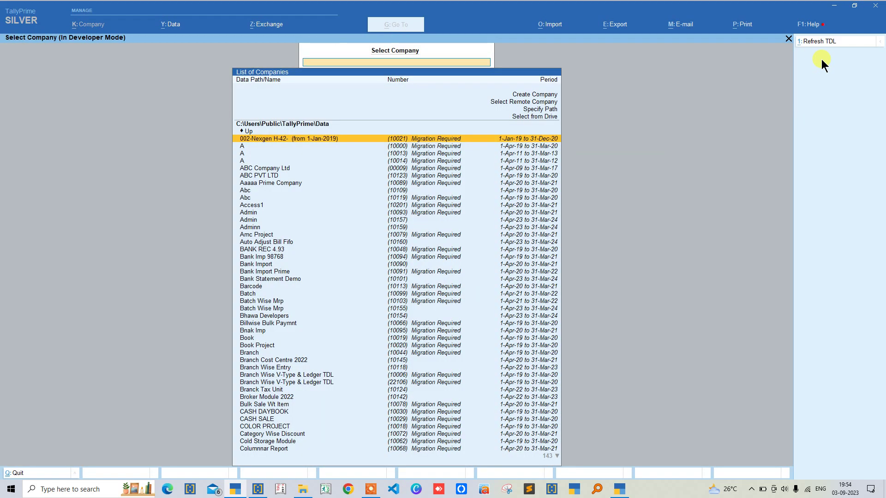
pyautogui.write('test')
pyautogui.press('Return')
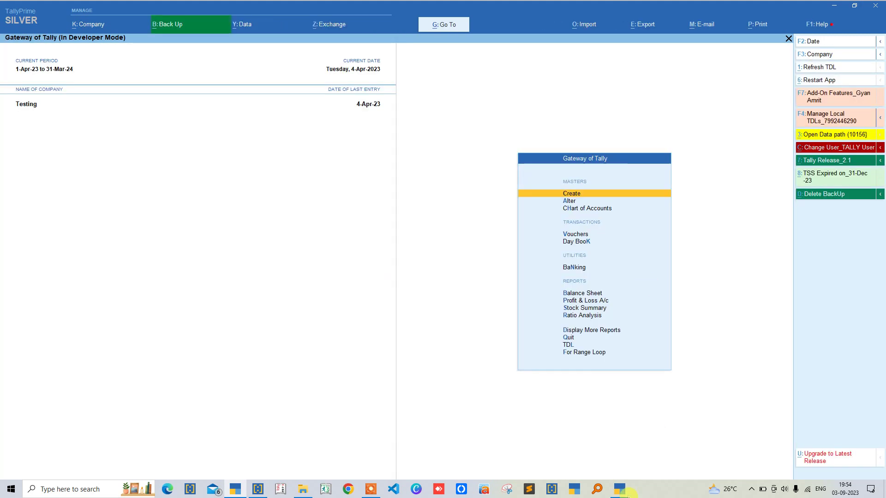
# Switch to the TallyPrime 3.0.1 window, shut the company Gst 3.0 and confirm backing it up.
pyautogui.click(620, 489)
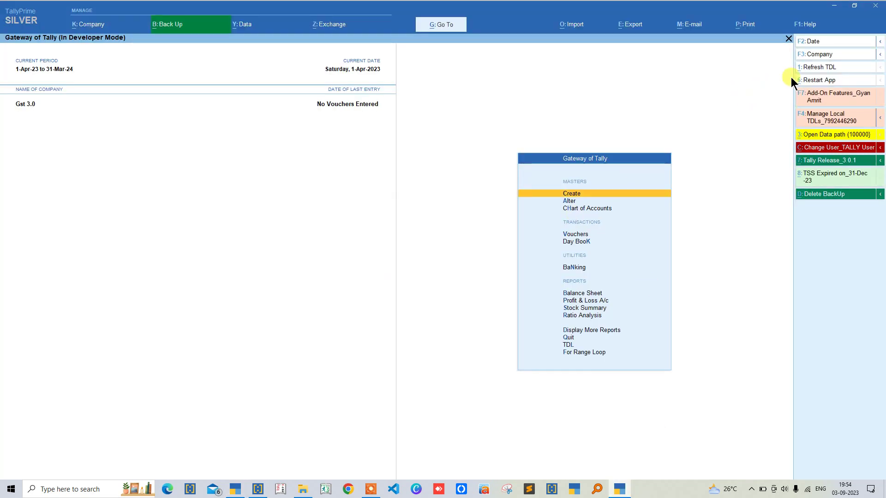
pyautogui.click(818, 55)
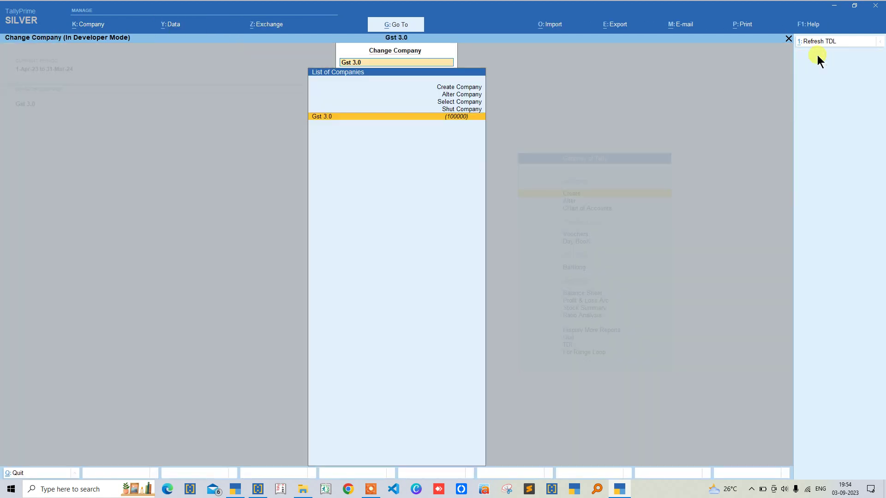
pyautogui.press('Up')
pyautogui.press('Return')
pyautogui.press('y')
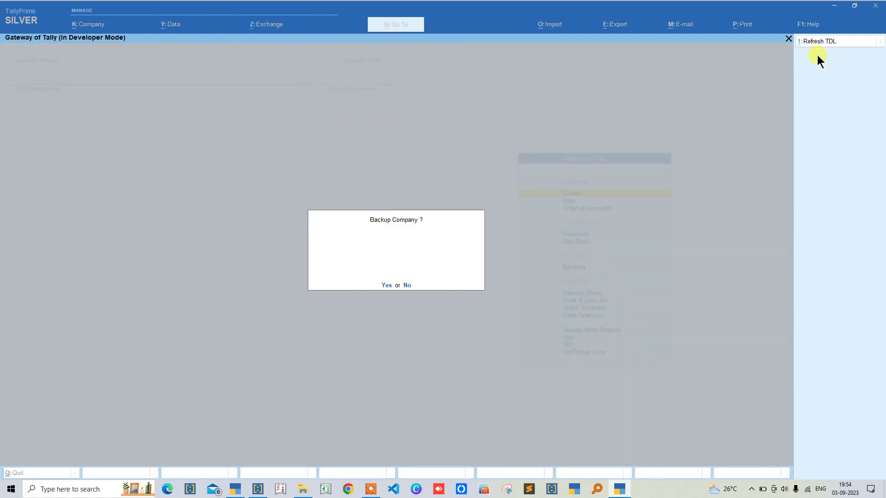
pyautogui.press('y')
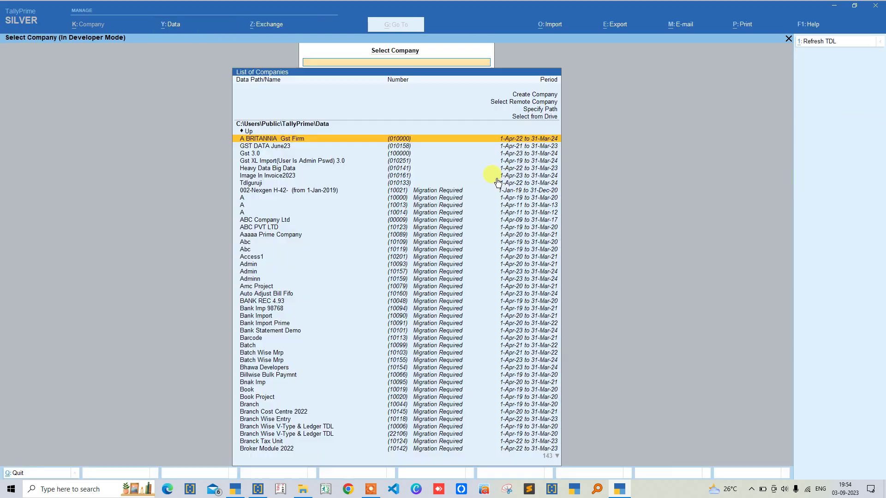
# Switch to File Explorer and delete all company backup folders in E:\Tally Backup.
pyautogui.click(304, 490)
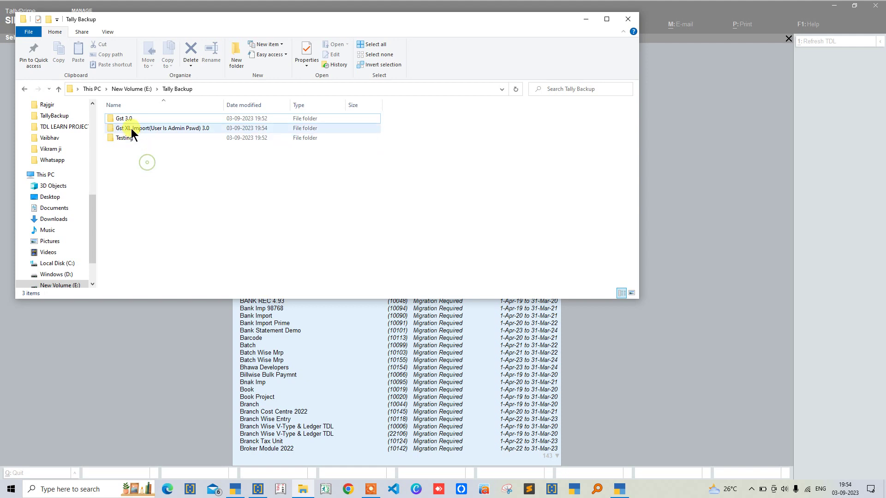
pyautogui.hotkey('ctrl', 'a')
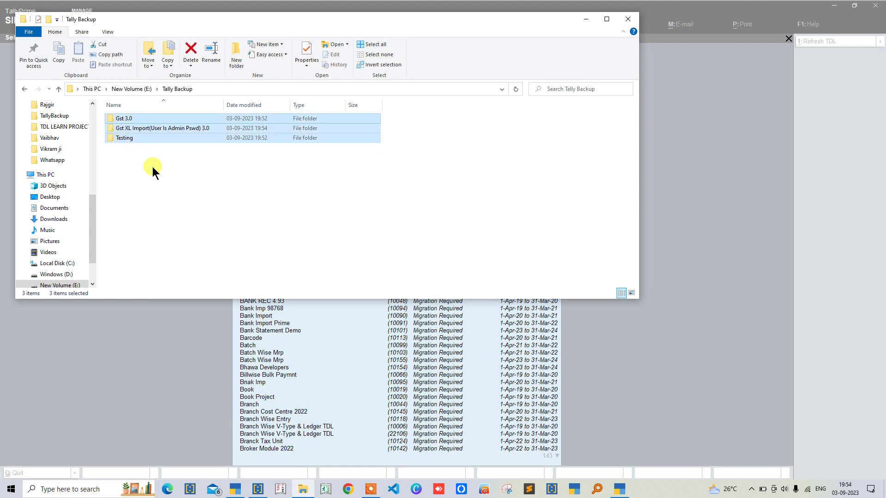
pyautogui.press('Delete')
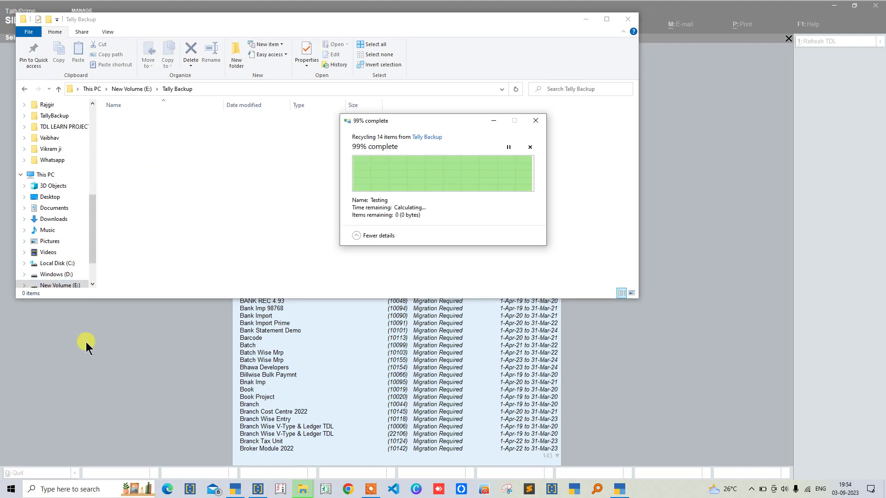
# Return to TallyPrime 3.0.1 and load Gst 3.0 by filtering the company list with "g".
pyautogui.click(86, 342)
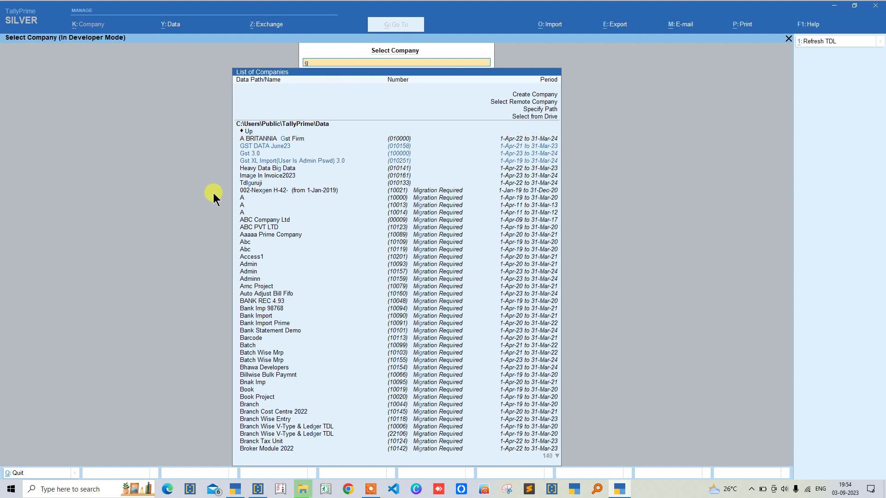
pyautogui.press('Down')
pyautogui.press('Down')
pyautogui.press('Return')
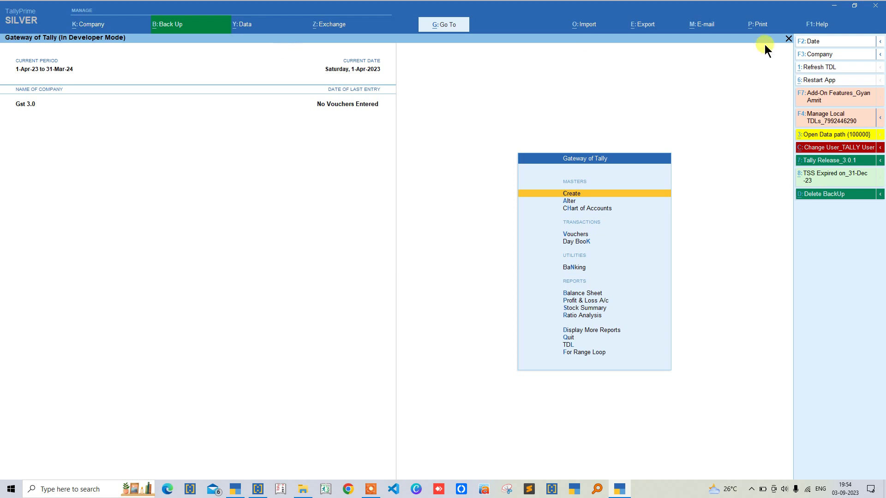
# Review the backup configuration of Gst 3.0 and its list of selected companies, and leave it without changes.
pyautogui.click(170, 26)
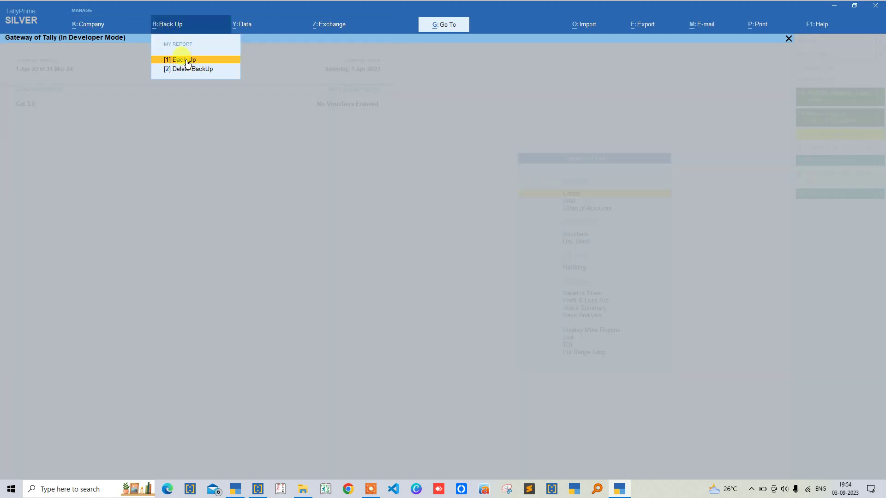
pyautogui.click(186, 60)
pyautogui.press('Return')
pyautogui.press('Return')
pyautogui.press('Return')
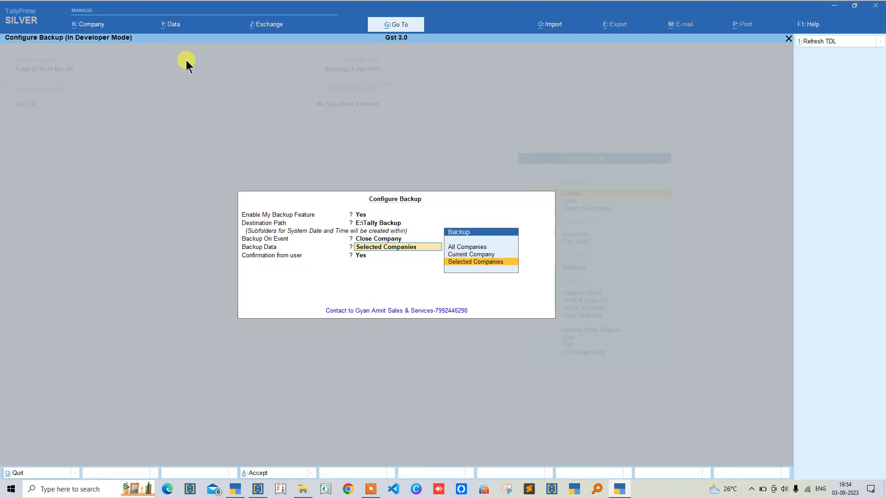
pyautogui.press('Return')
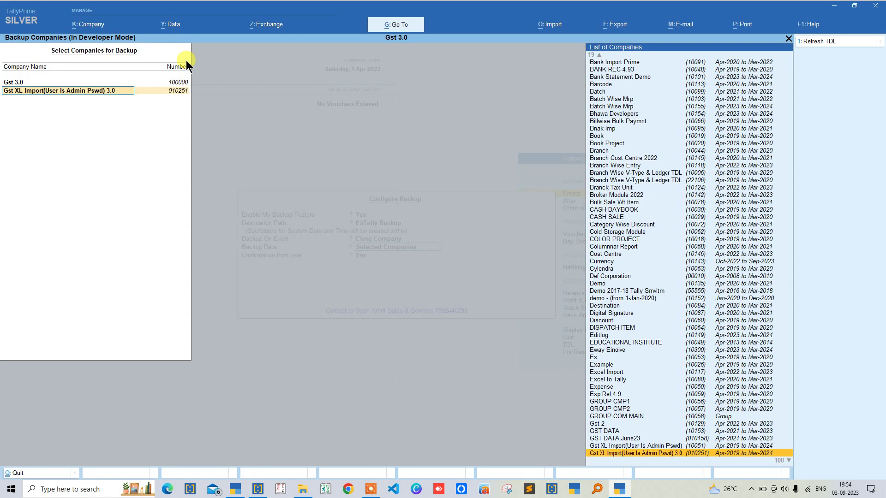
pyautogui.press('Escape')
pyautogui.press('Return')
pyautogui.press('Escape')
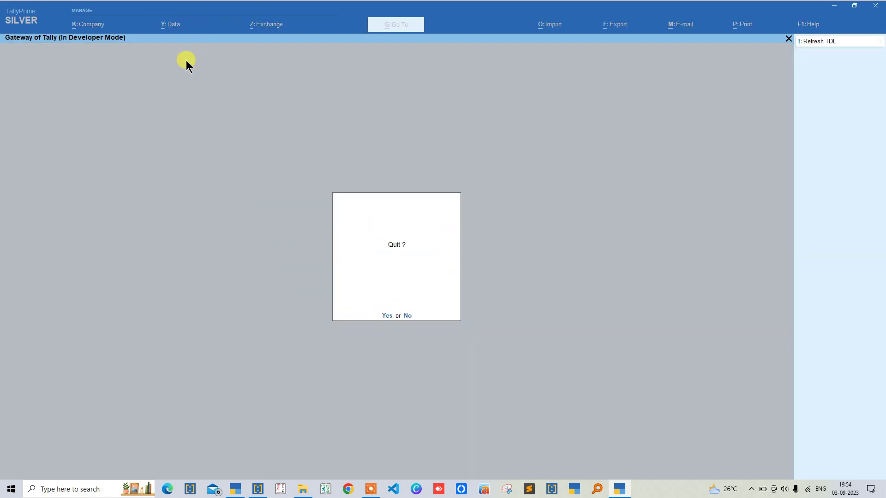
pyautogui.press('Escape')
# Check the Tally Backup folder in File Explorer, return to TallyPrime and shut Gst 3.0, confirming the closing and the backup.
pyautogui.hotkey('alt', 'Tab')
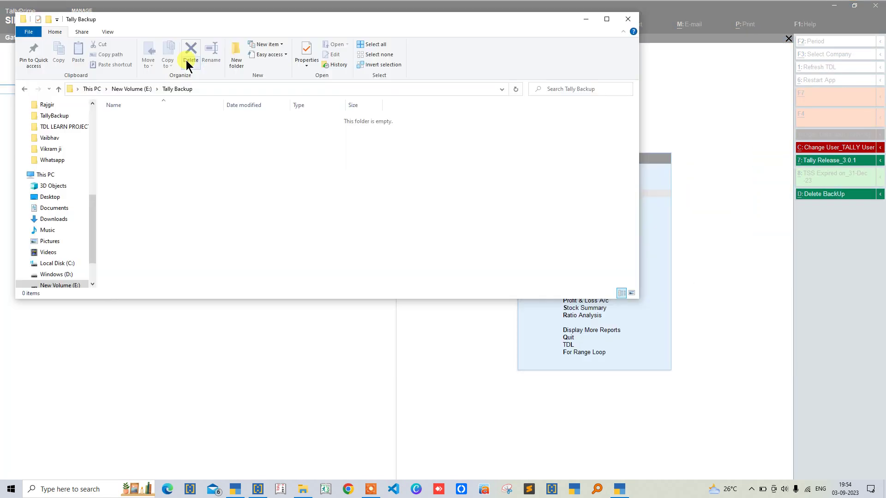
pyautogui.hotkey('alt', 'Tab')
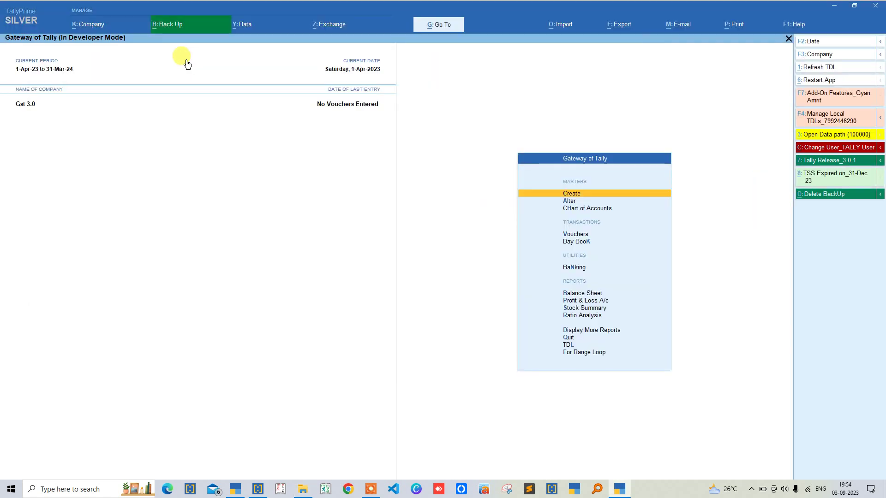
pyautogui.click(818, 54)
pyautogui.press('Return')
pyautogui.press('Return')
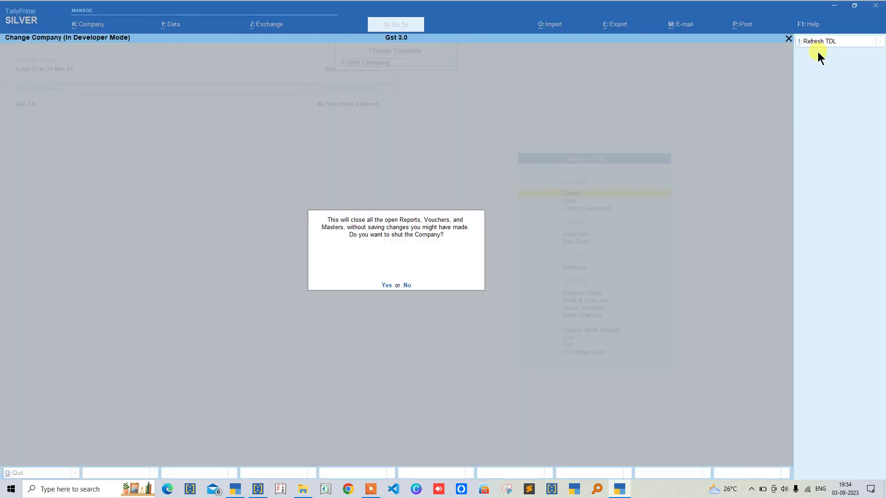
pyautogui.press('Return')
pyautogui.press('Return')
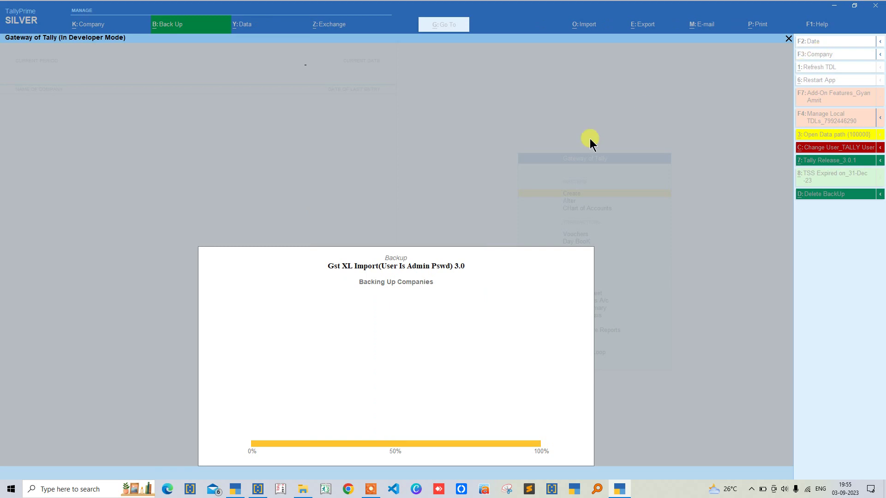
# Inspect the company folders in E:\Tally Backup, then return to TallyPrime and reload the company Gst 3.0.
pyautogui.hotkey('alt', 'Tab')
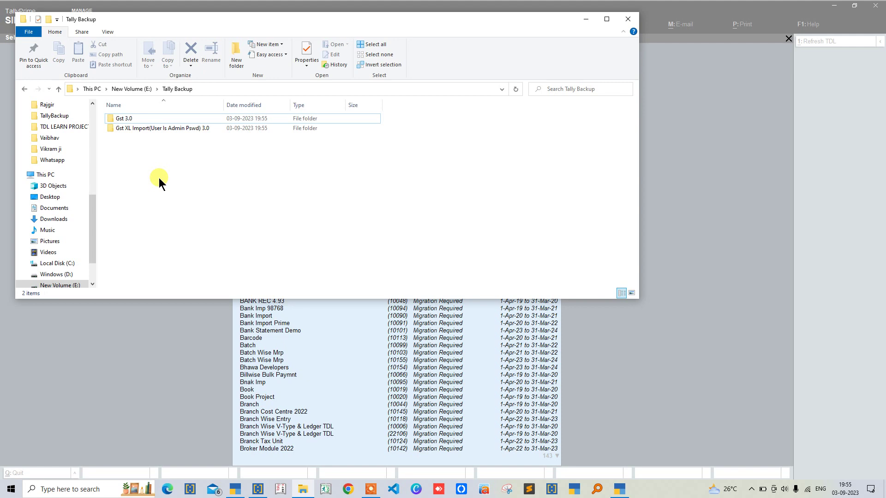
pyautogui.hotkey('alt', 'Tab')
pyautogui.press('Down')
pyautogui.press('Down')
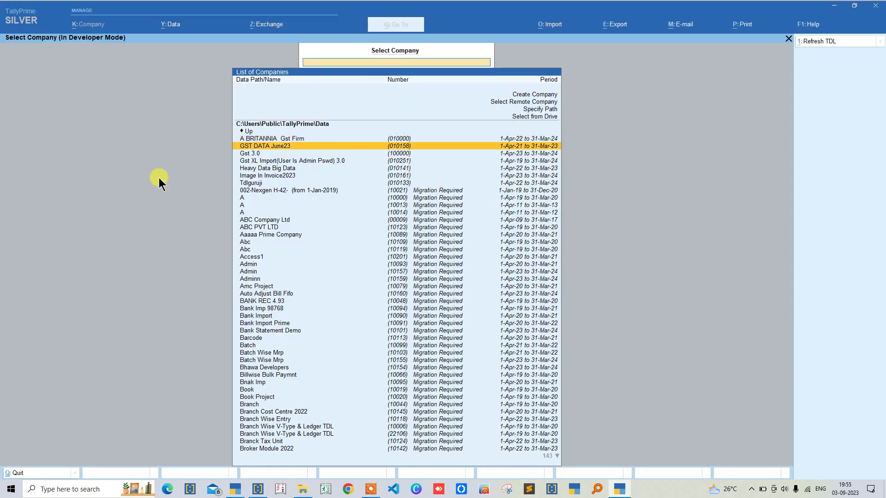
pyautogui.press('Return')
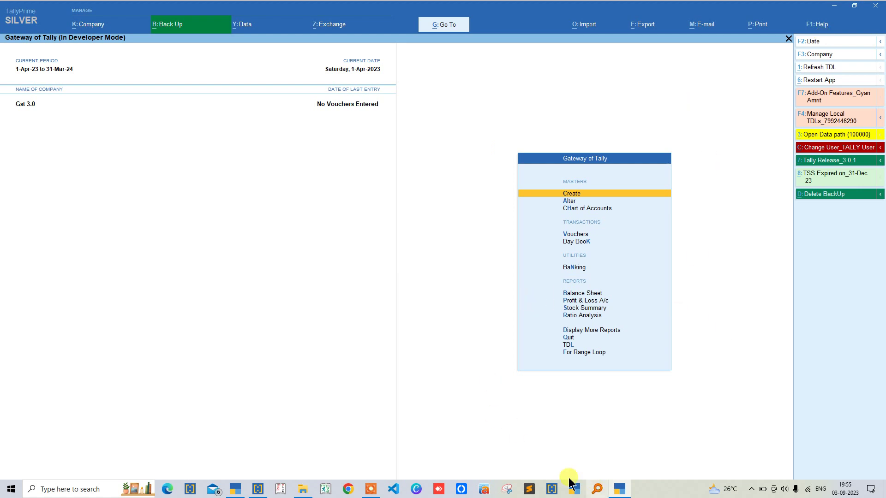
# Switch to the TallyPrime 2.1 window and open the company selection for Selected Companies in the backup configuration of Testing.
pyautogui.click(239, 489)
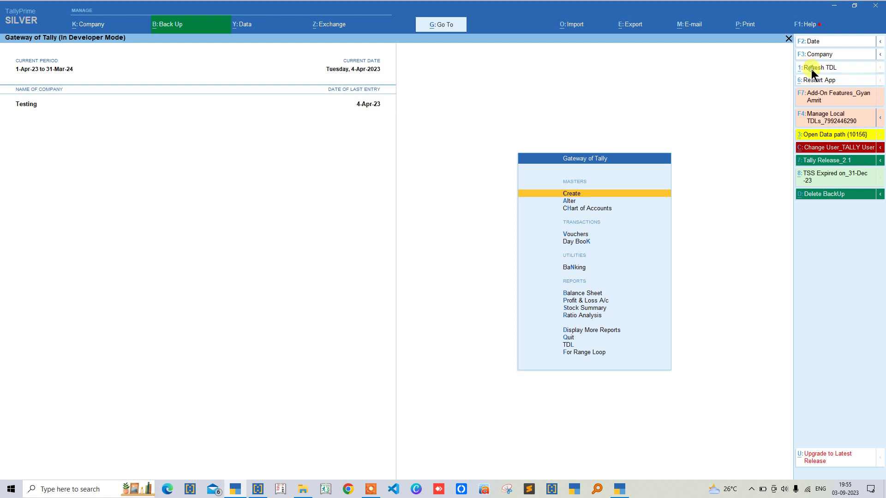
pyautogui.click(157, 28)
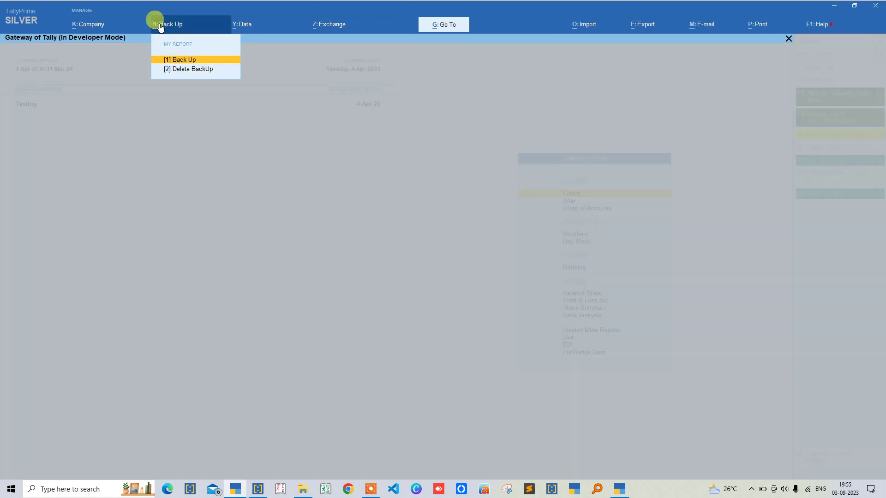
pyautogui.press('Return')
pyautogui.press('Return')
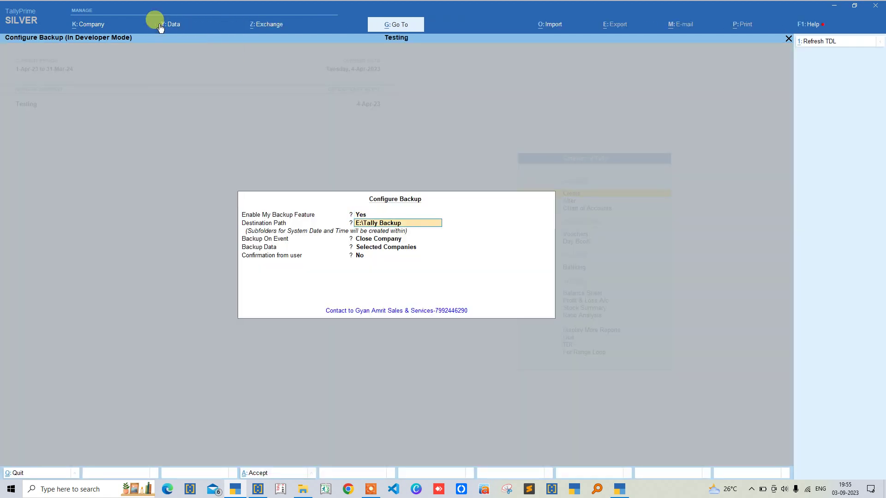
pyautogui.press('Return')
pyautogui.press('Return')
pyautogui.press('Return')
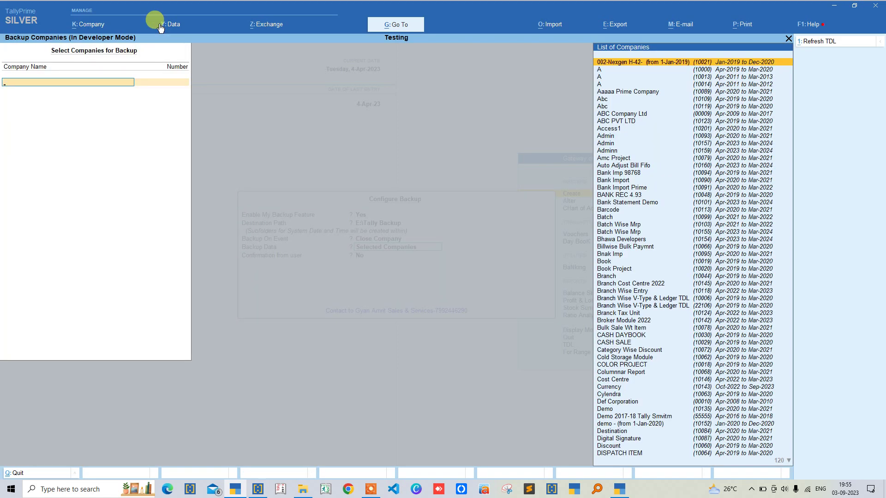
# Add the company Testing to the backup selection by searching the list for "test".
pyautogui.write('te')
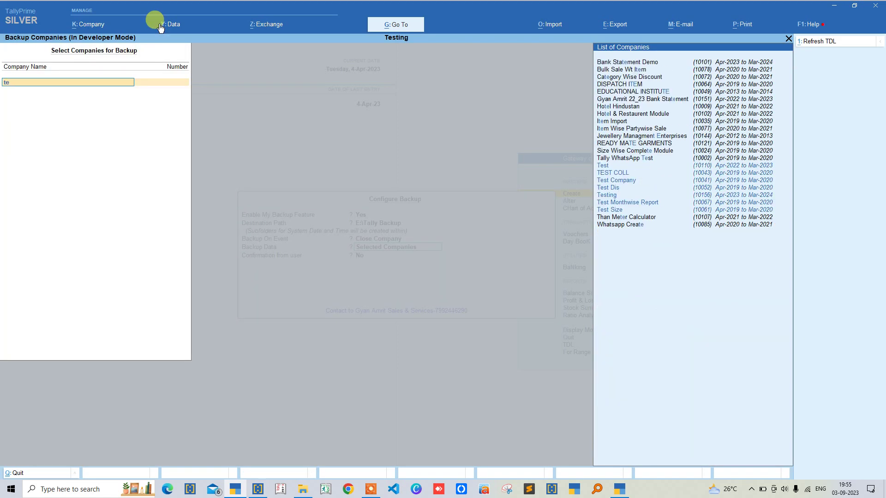
pyautogui.write('st')
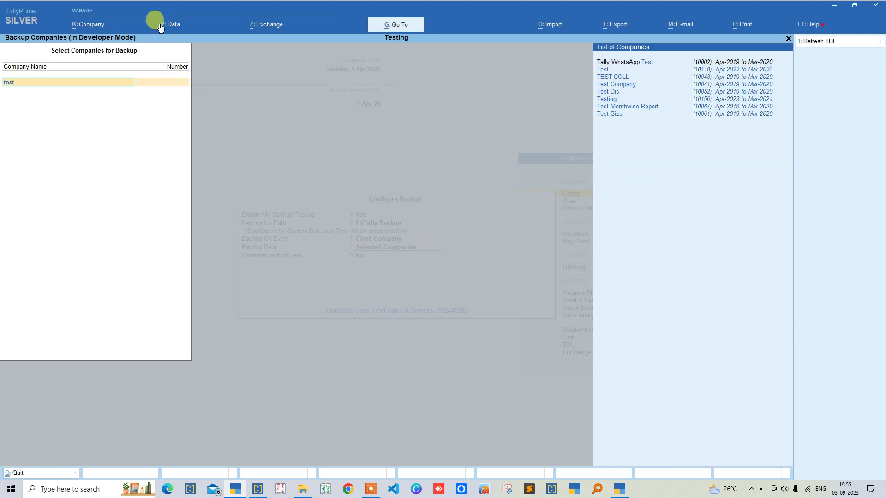
pyautogui.press('Down')
pyautogui.press('Up')
pyautogui.press('Return')
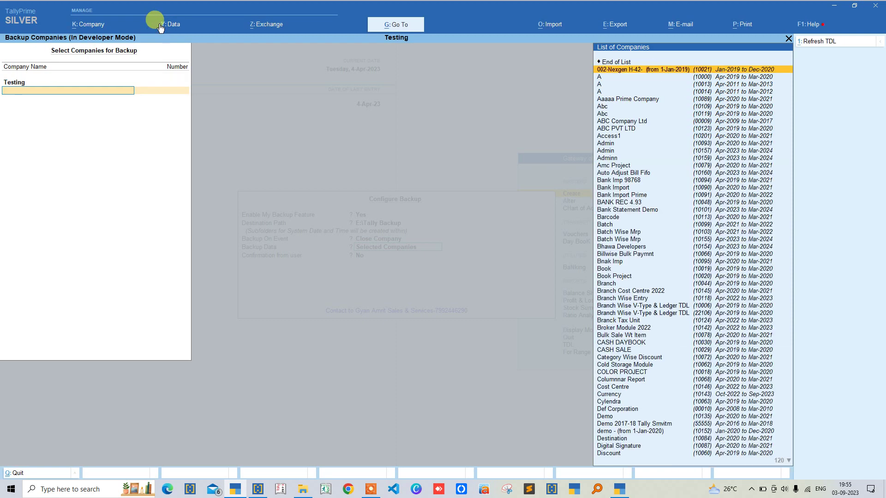
# Add the company Tdlguruji to the backup selection, end the list and save the backup configuration.
pyautogui.write('tdl')
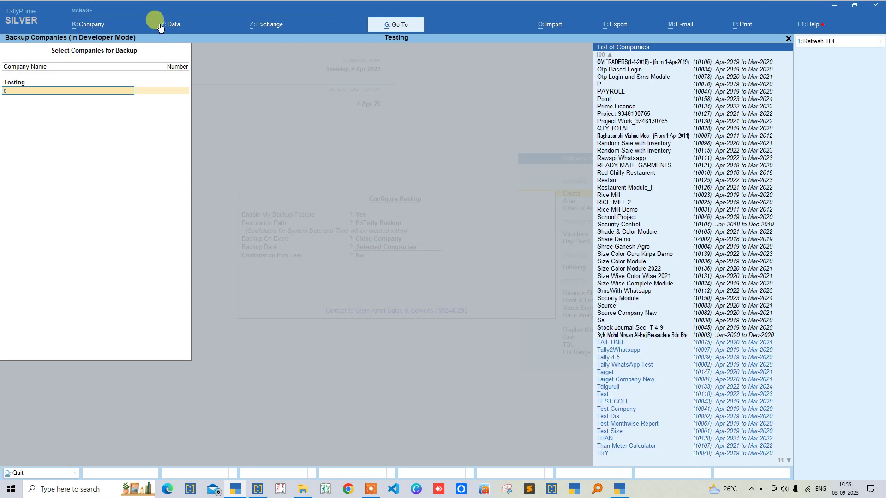
pyautogui.press('BackSpace')
pyautogui.press('BackSpace')
pyautogui.press('BackSpace')
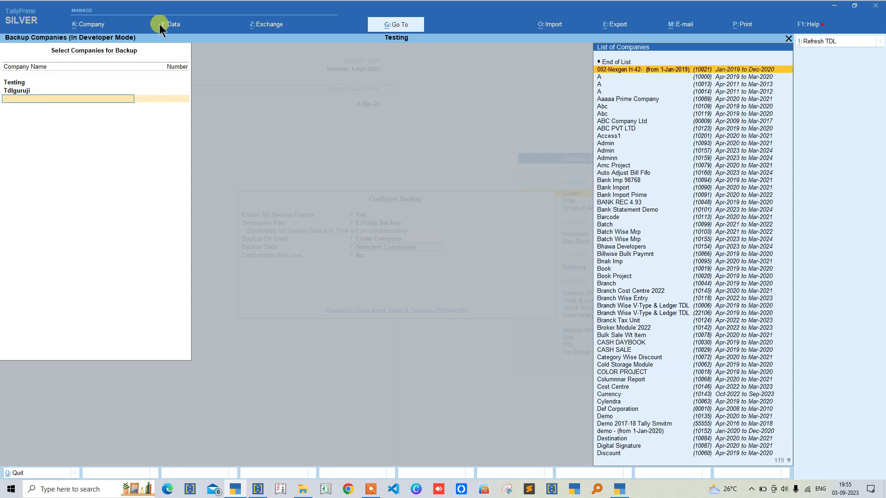
pyautogui.press('Return')
pyautogui.press('Return')
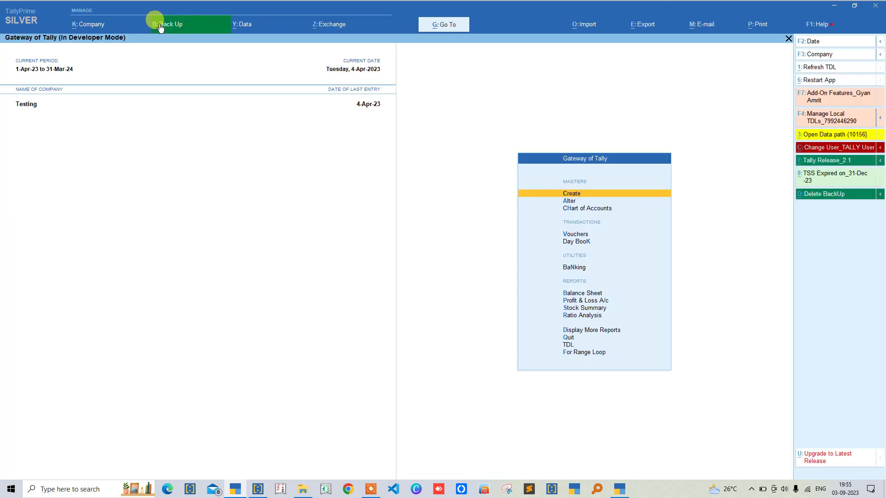
# Shut the company Testing in TallyPrime 2.1 and confirm closing it.
pyautogui.click(805, 55)
pyautogui.press('Up')
pyautogui.press('Return')
pyautogui.press('y')
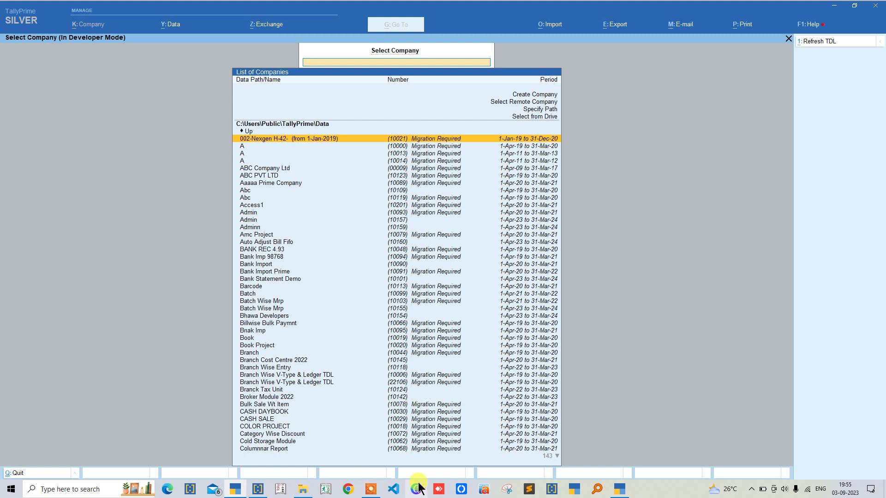
# Inspect the backup folders of both releases in E:\Tally Backup and switch back to the TallyPrime 3.0.1 window.
pyautogui.click(302, 490)
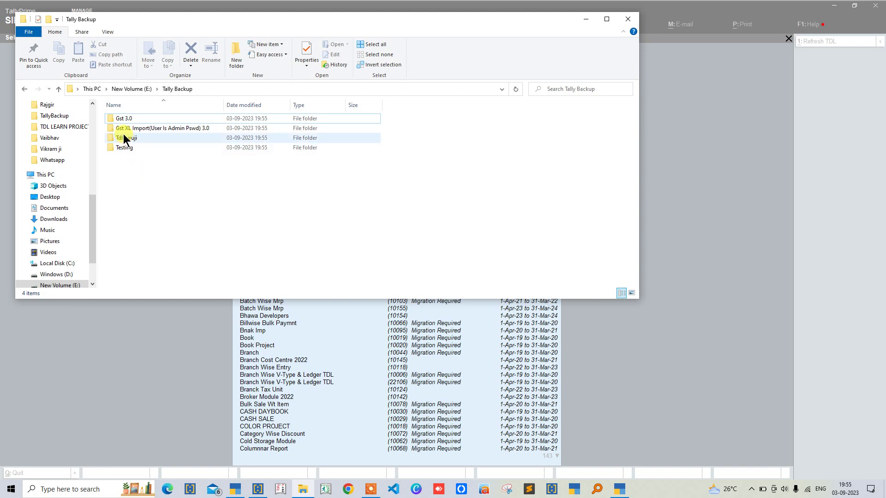
pyautogui.click(127, 147)
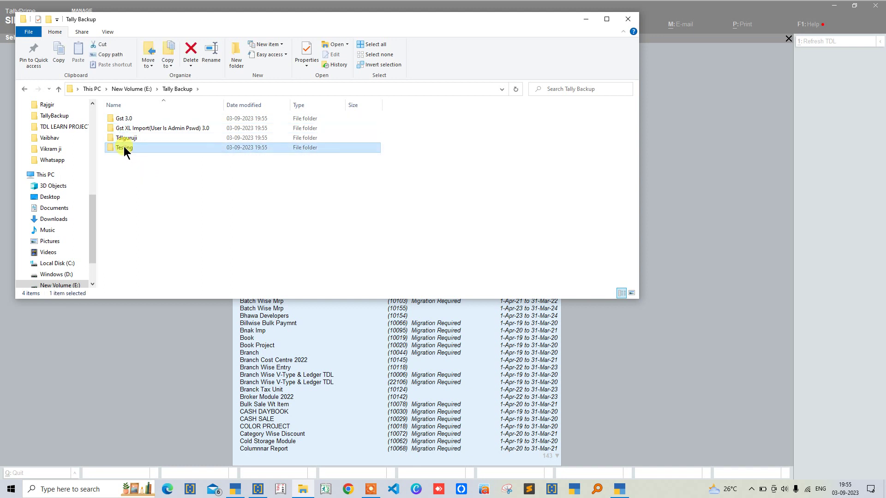
pyautogui.click(124, 118)
pyautogui.click(142, 128)
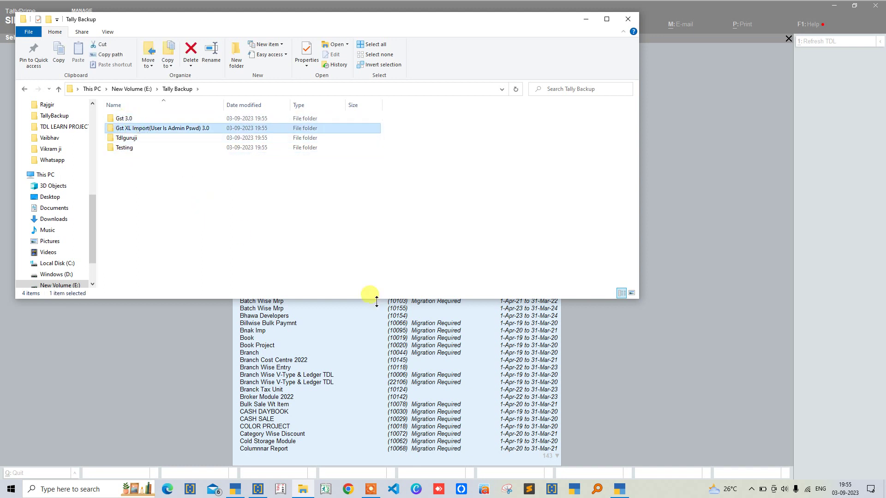
pyautogui.click(616, 490)
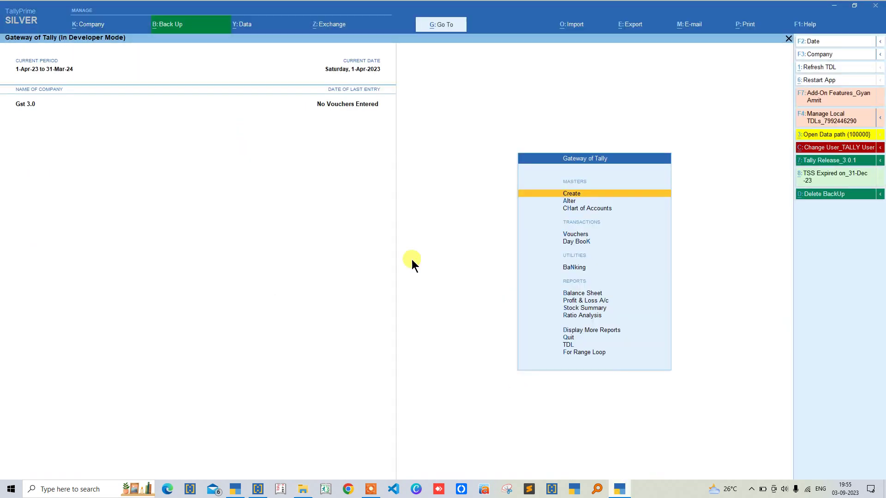
# Review the backup configuration of TallyPrime 3.0.1 down to the Backup Data options, then leave it.
pyautogui.click(169, 23)
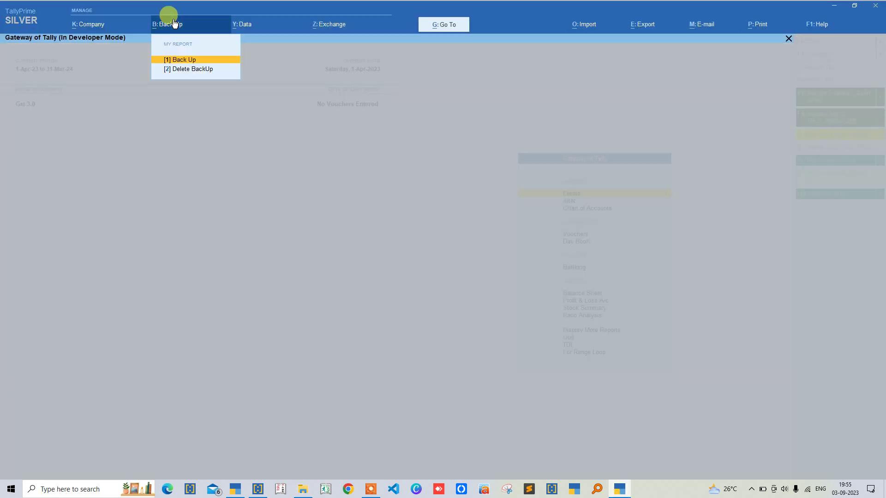
pyautogui.press('Return')
pyautogui.press('Return')
pyautogui.press('Return')
pyautogui.press('Return')
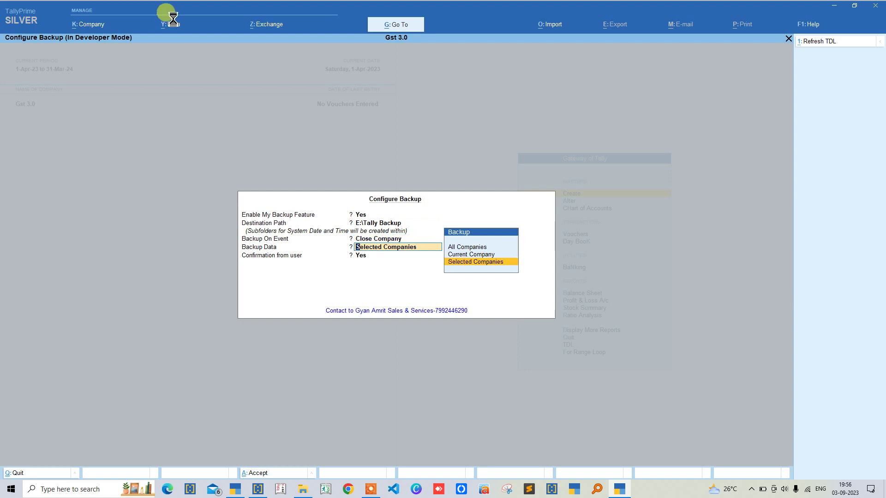
pyautogui.press('Return')
pyautogui.press('Escape')
pyautogui.press('Return')
pyautogui.press('Return')
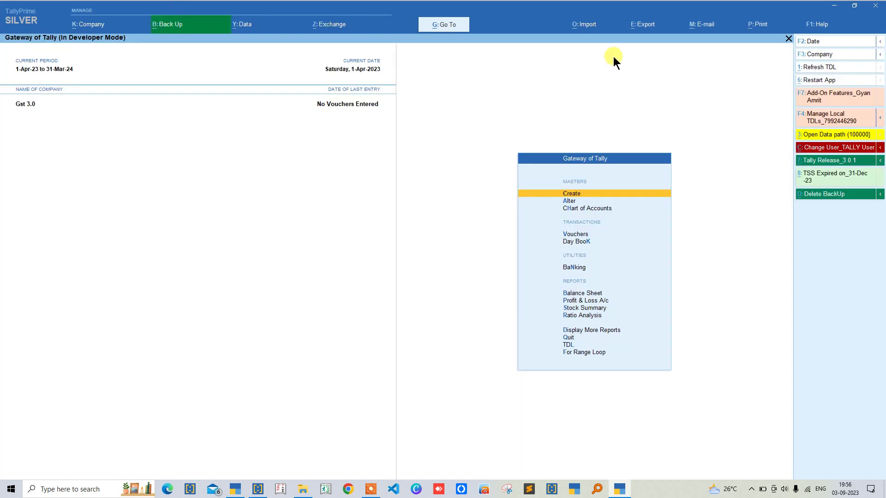
# Inspect the 3-Sep-23 backup folder of Gst 3.0 in File Explorer, then return to the Gateway of Tally in TallyPrime 3.0.1.
pyautogui.click(817, 55)
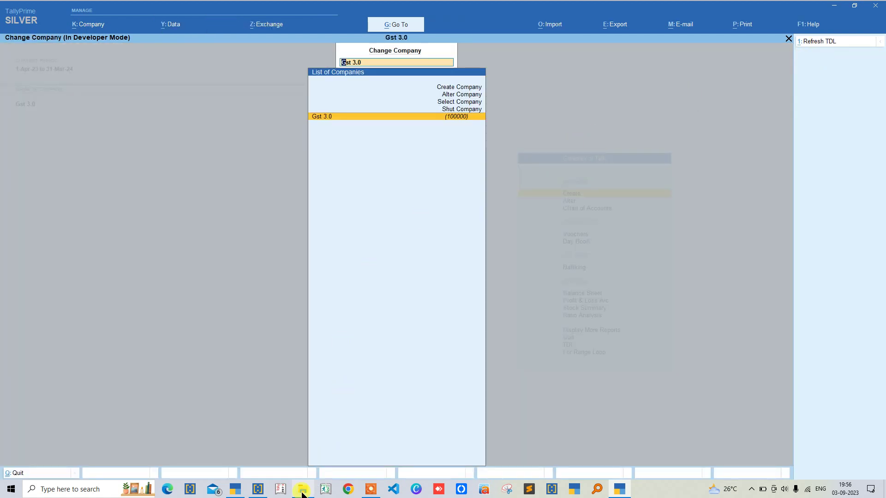
pyautogui.click(302, 491)
pyautogui.click(122, 119)
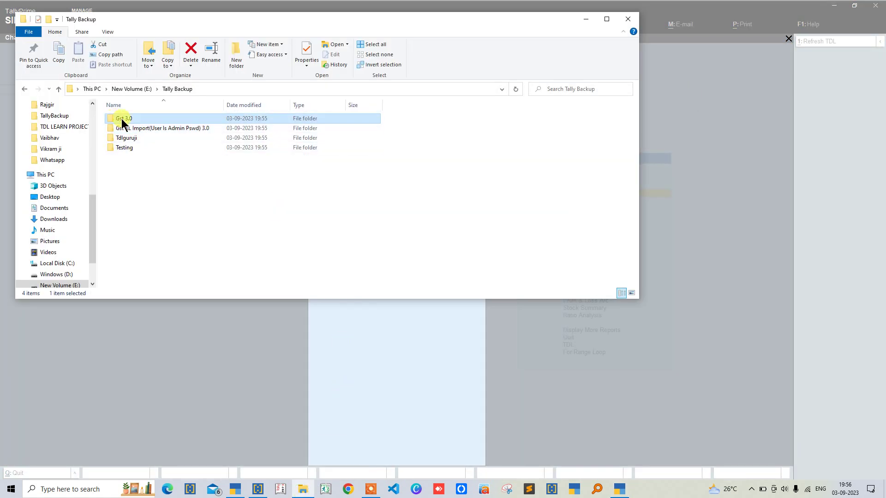
pyautogui.doubleClick(123, 119)
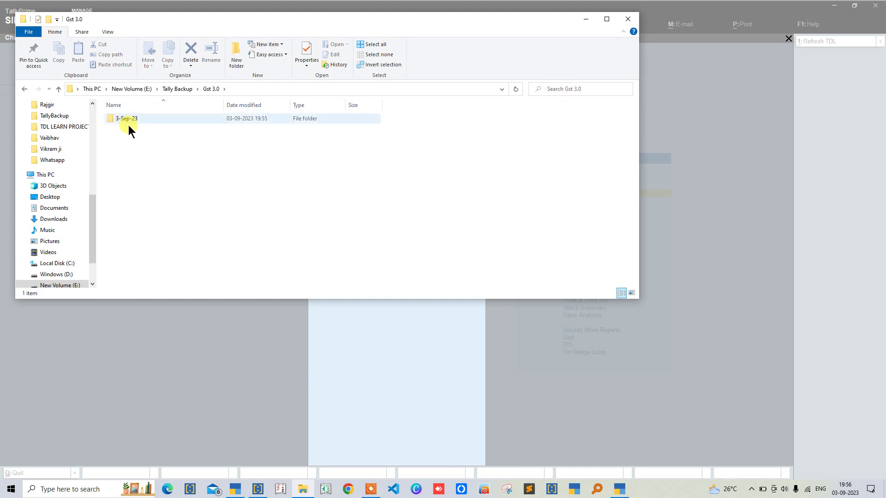
pyautogui.doubleClick(121, 119)
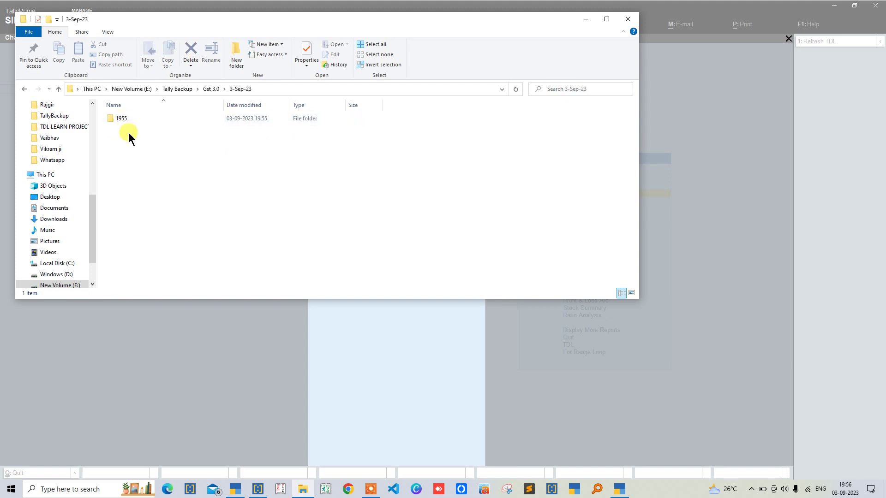
pyautogui.click(182, 326)
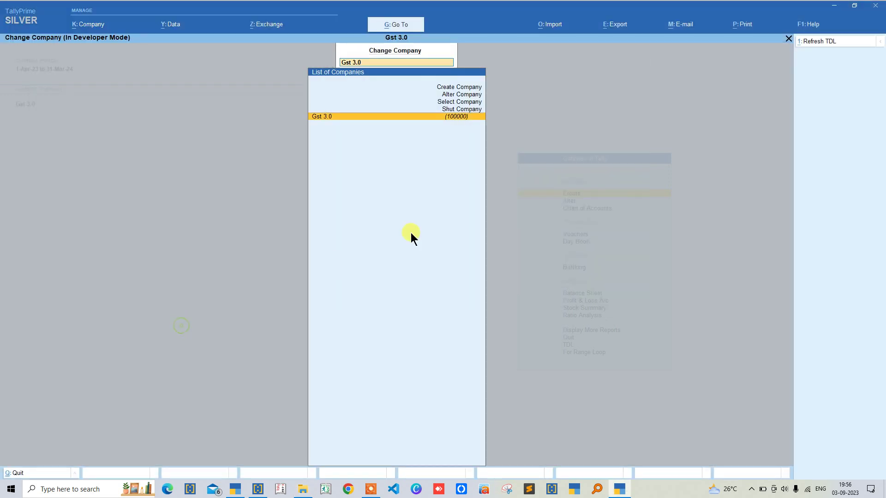
pyautogui.press('Return')
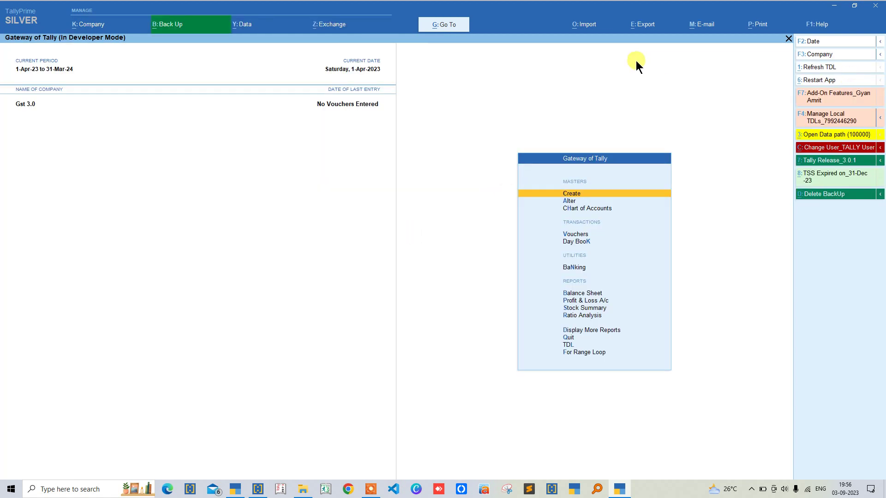
# Accept the backup configuration with Close Company and Selected Companies, keeping Gst 3.0 and Gst XL Import in the backup selection.
pyautogui.click(171, 24)
pyautogui.press('Return')
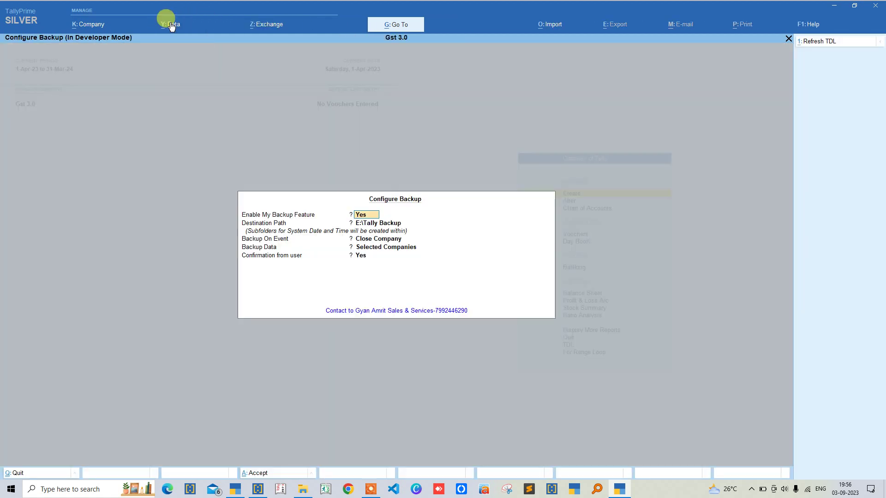
pyautogui.press('Return')
pyautogui.press('Return')
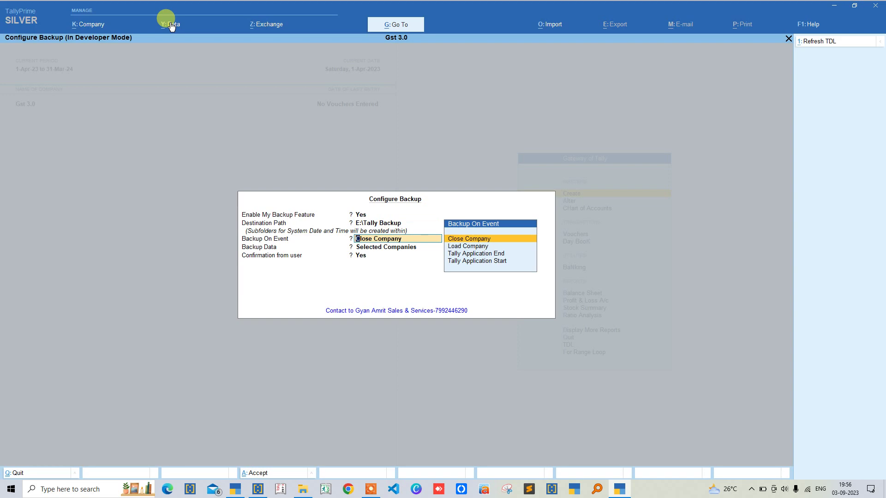
pyautogui.press('Return')
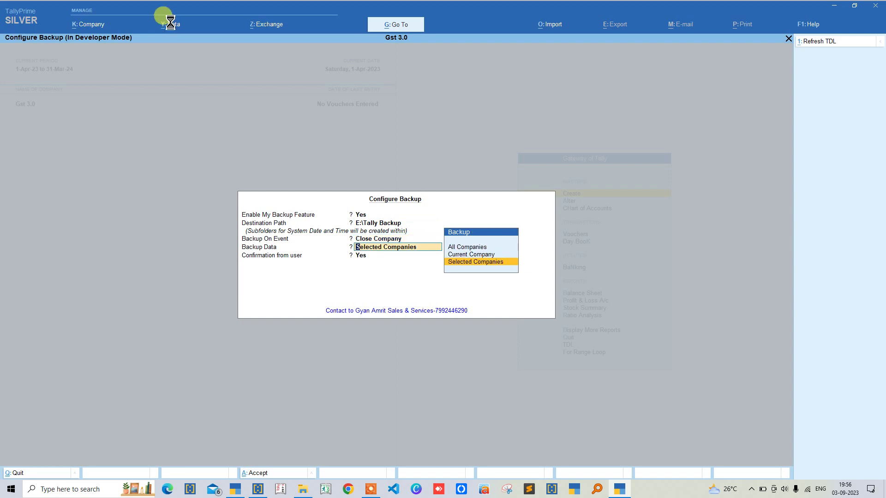
pyautogui.press('Return')
pyautogui.press('Return')
pyautogui.press('Return')
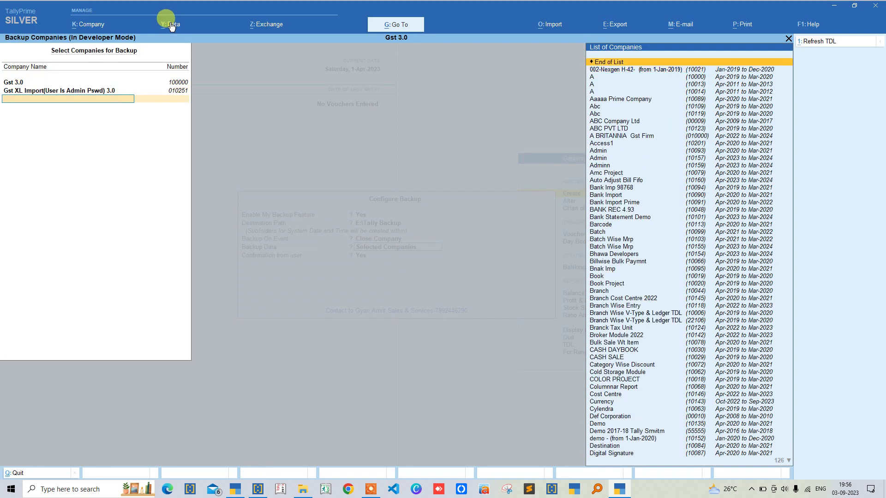
pyautogui.press('Return')
pyautogui.press('Return')
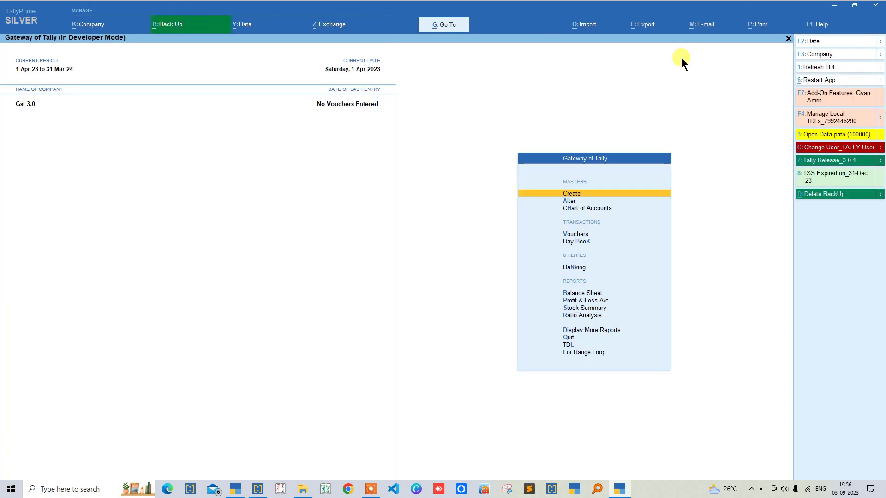
# Shut the company Gst 3.0 and confirm closing it so the selected companies are backed up.
pyautogui.click(821, 55)
pyautogui.press('Return')
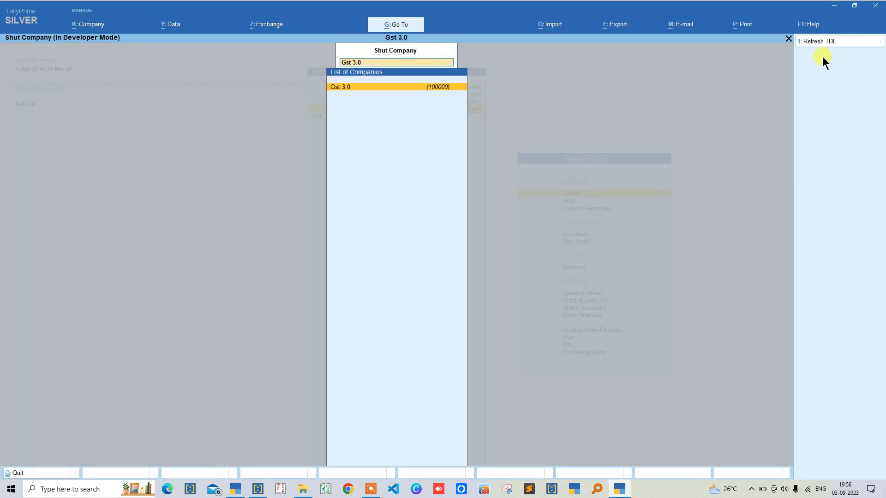
pyautogui.press('Return')
pyautogui.press('Return')
pyautogui.press('Return')
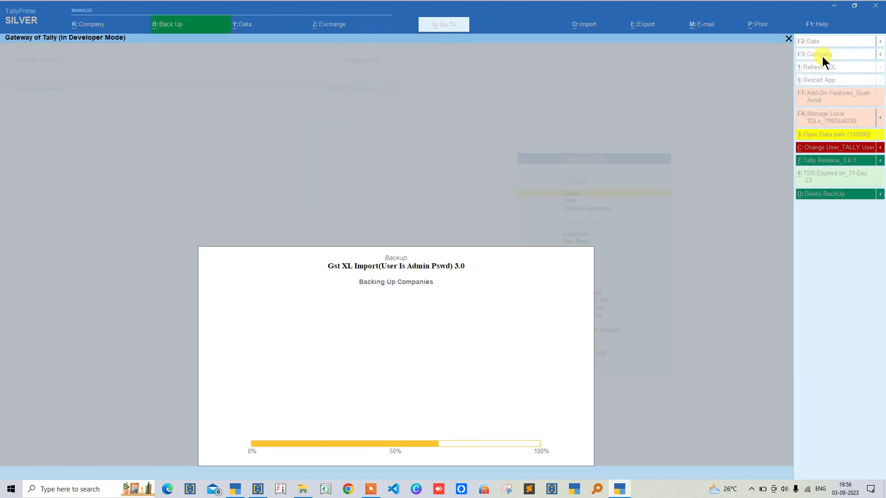
# Check the time-stamped folders in Gst 3.0's 3-Sep-23 backup folder and switch to the TallyPrime 2.1 window.
pyautogui.hotkey('alt', 'Tab')
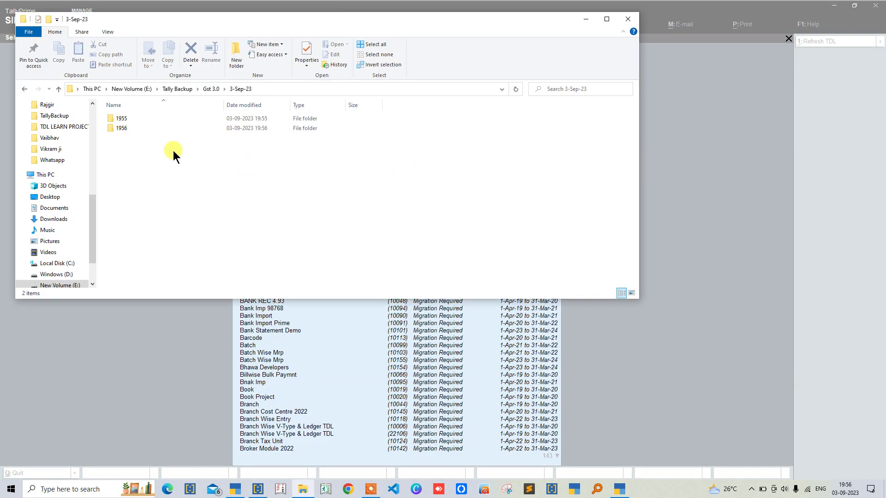
pyautogui.click(123, 128)
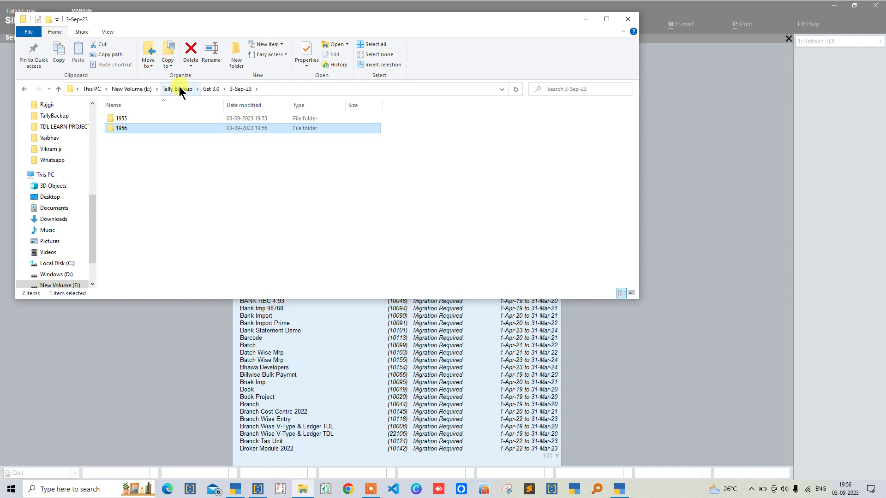
pyautogui.click(175, 148)
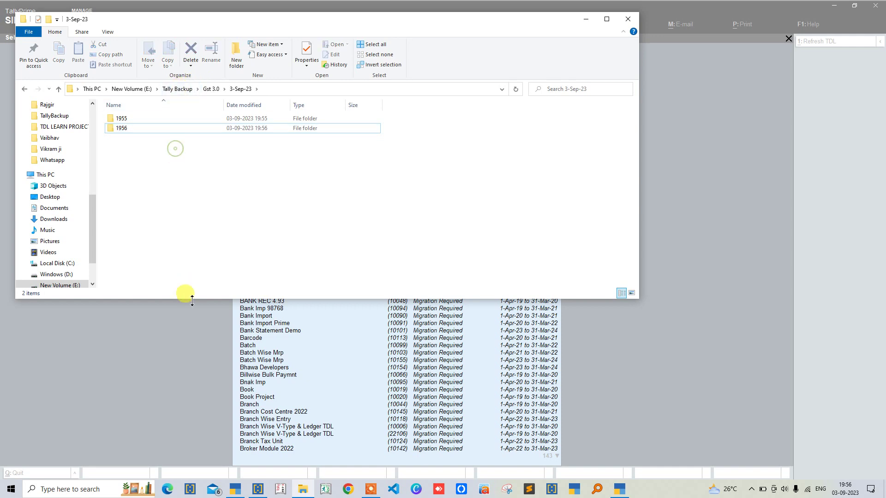
pyautogui.click(175, 319)
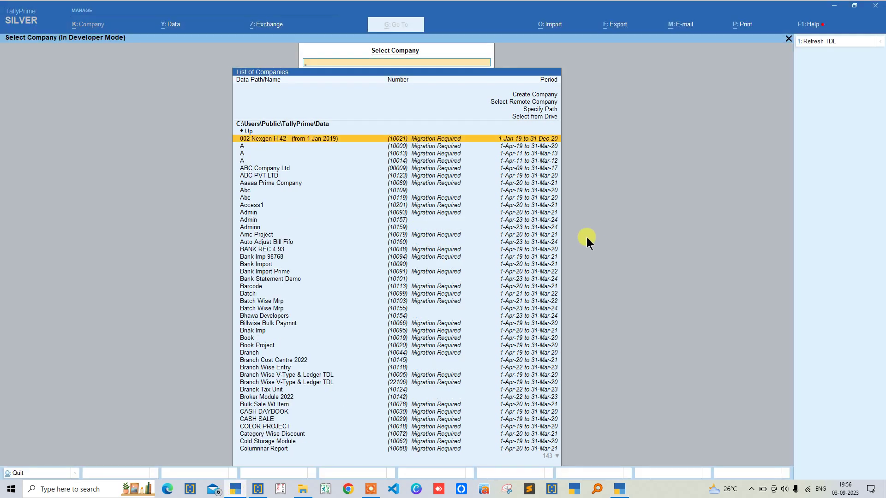
# Search the company list for "test" and open the company Testing.
pyautogui.write('tet')
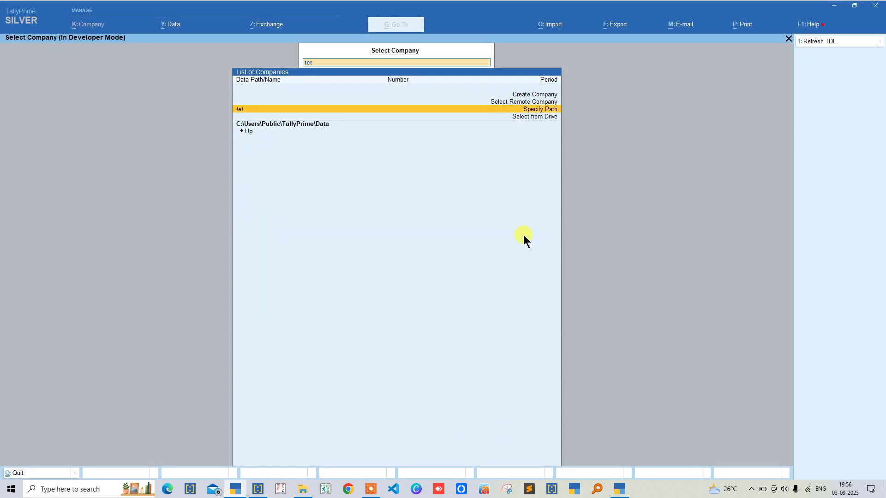
pyautogui.write('set')
pyautogui.press('BackSpace')
pyautogui.press('BackSpace')
pyautogui.press('BackSpace')
pyautogui.press('BackSpace')
pyautogui.press('BackSpace')
pyautogui.write('test')
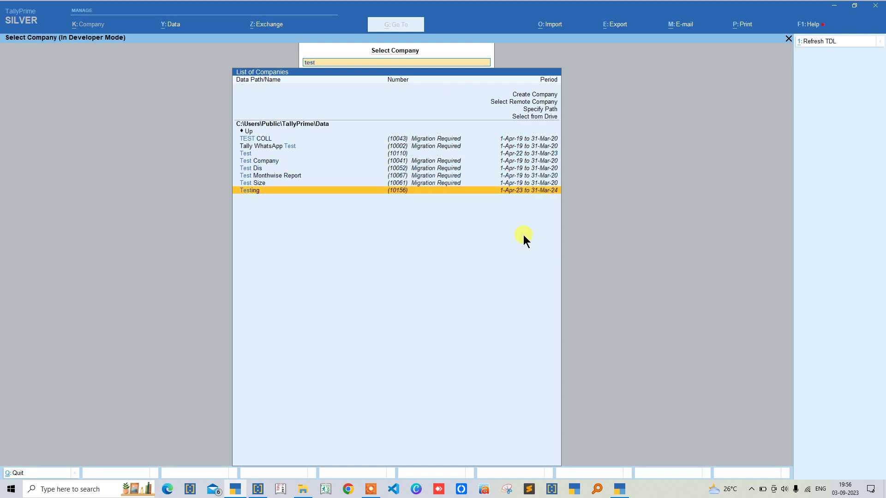
pyautogui.press('Return')
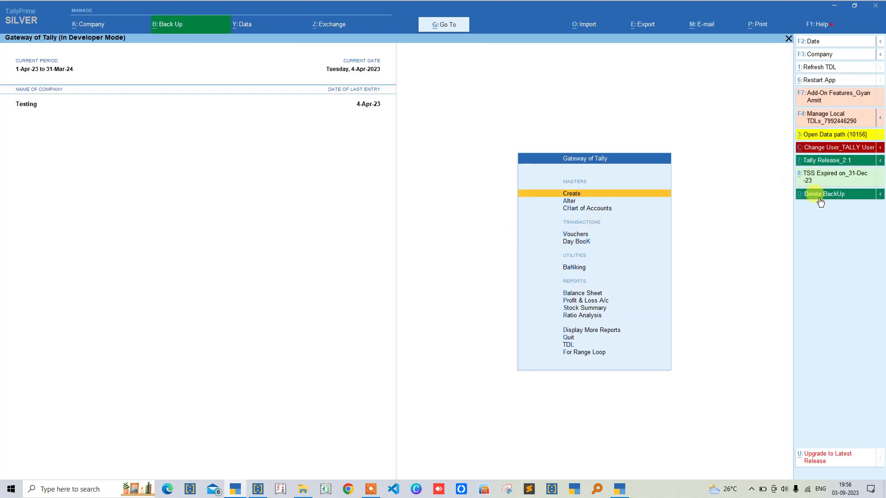
# Open the Delete BackUp list, select the Testing backup folder and delete it, confirming the deletion.
pyautogui.click(820, 196)
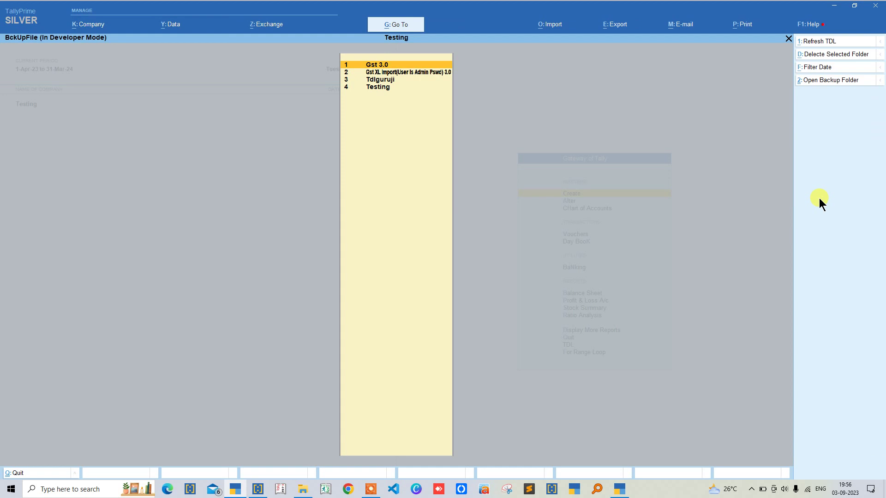
pyautogui.press('Down')
pyautogui.press('Down')
pyautogui.press('Down')
pyautogui.press('Up')
pyautogui.press('Up')
pyautogui.press('Up')
pyautogui.press('Down')
pyautogui.press('Down')
pyautogui.press('Down')
pyautogui.press('Return')
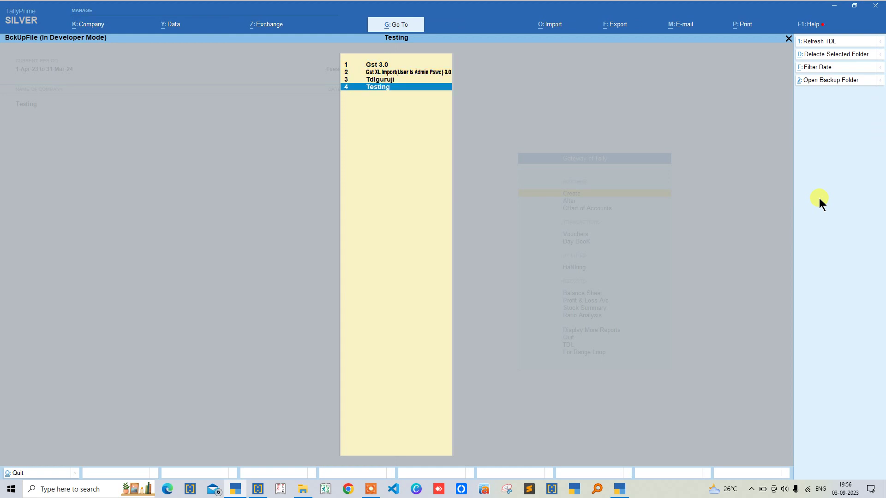
pyautogui.click(827, 54)
pyautogui.press('y')
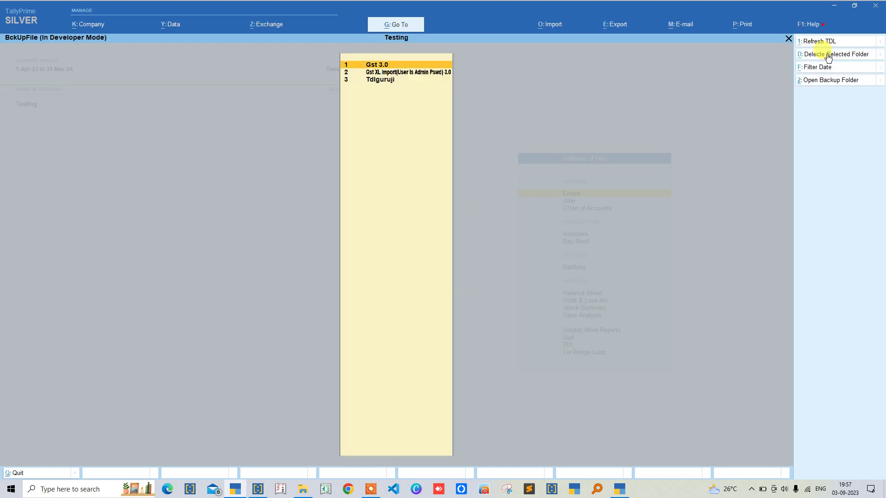
pyautogui.press('Down')
pyautogui.press('Down')
pyautogui.press('Up')
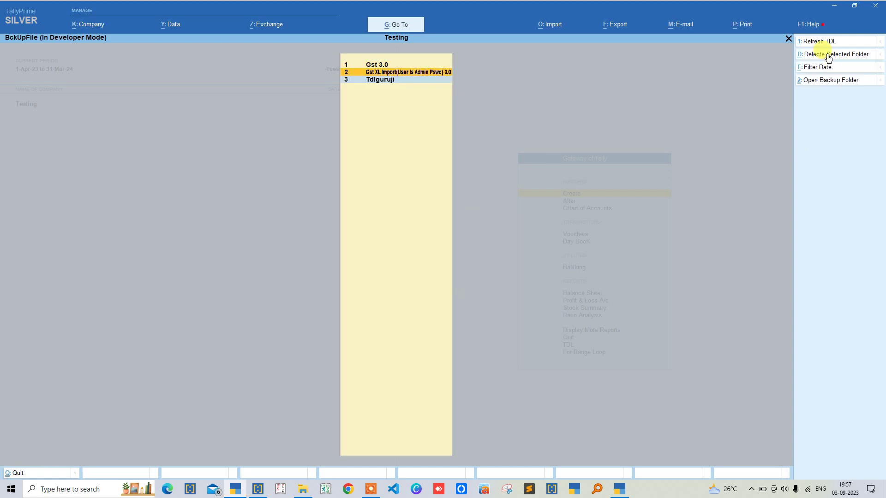
pyautogui.press('Down')
pyautogui.press('Up')
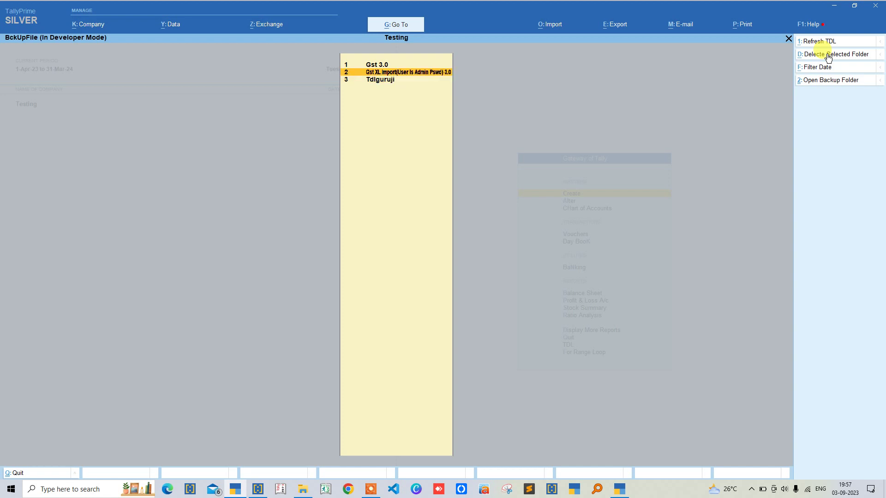
pyautogui.press('Up')
pyautogui.press('Down')
pyautogui.press('Up')
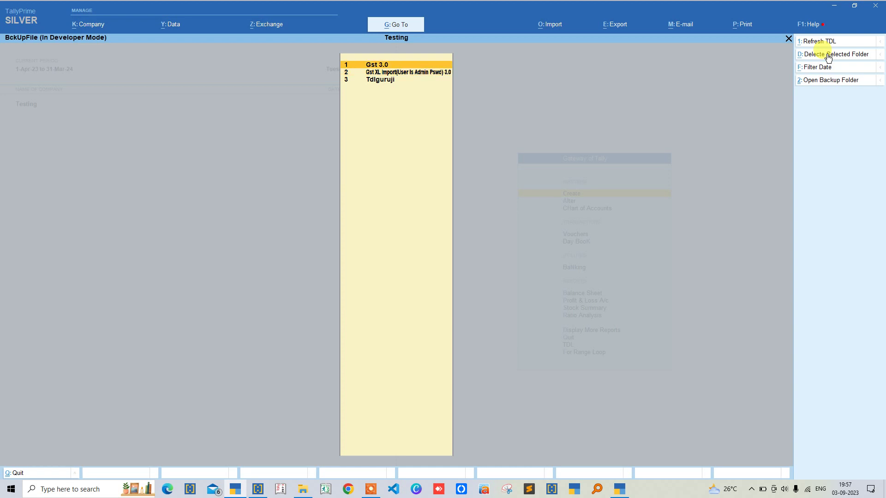
# Examine the dated backups listed under Gst 3.0, Gst XL Import and Tdlguruji, returning to the company list each time.
pyautogui.press('Return')
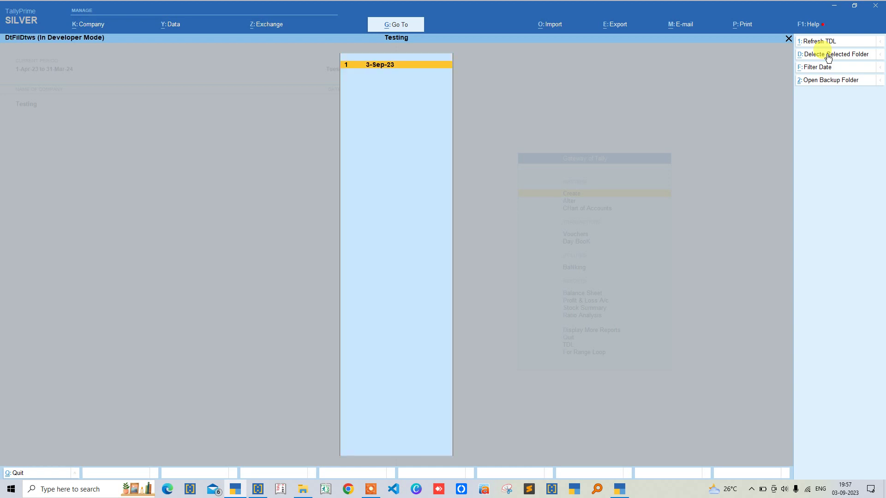
pyautogui.press('Escape')
pyautogui.press('Down')
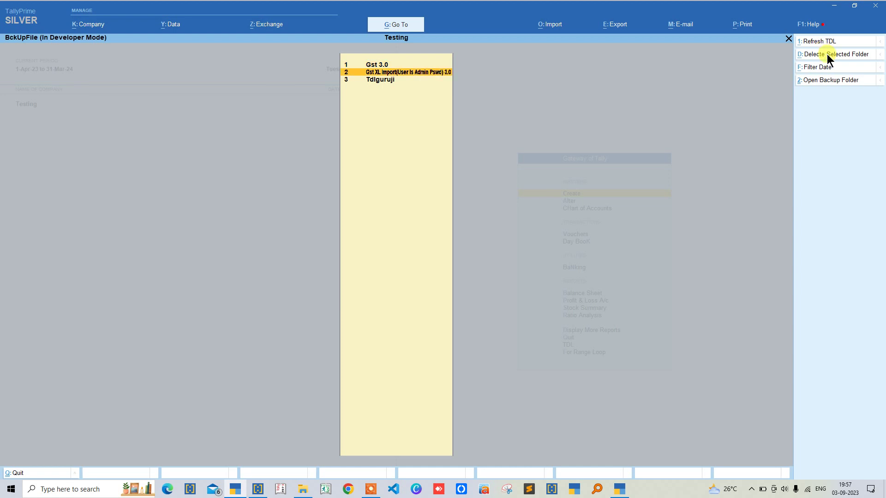
pyautogui.press('Return')
pyautogui.press('Escape')
pyautogui.press('Down')
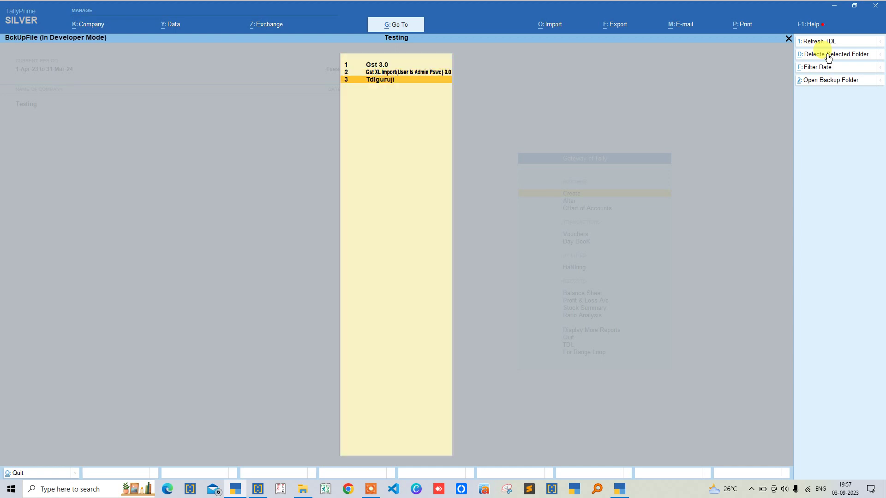
pyautogui.press('Return')
pyautogui.press('Escape')
pyautogui.press('Up')
pyautogui.press('Up')
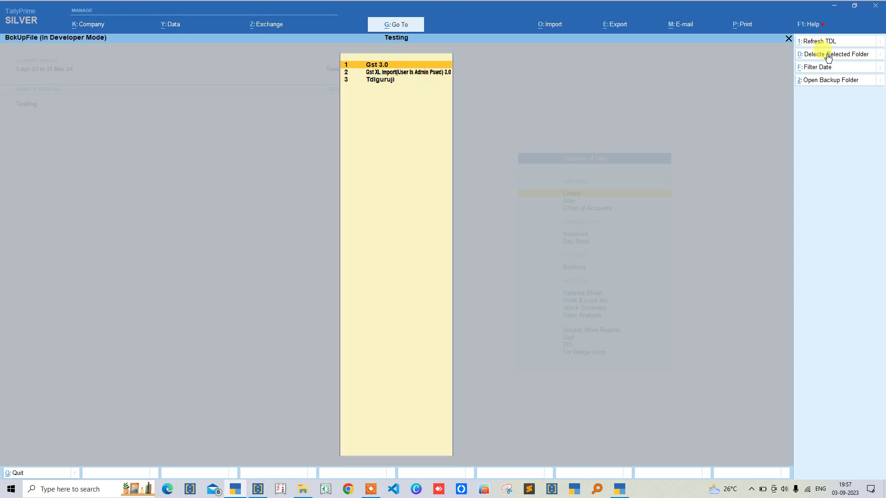
# Open the dated backup list of Gst 3.0 and switch to its 3-Sep-23 folder in File Explorer for comparison.
pyautogui.press('Return')
pyautogui.hotkey('alt', 'Tab')
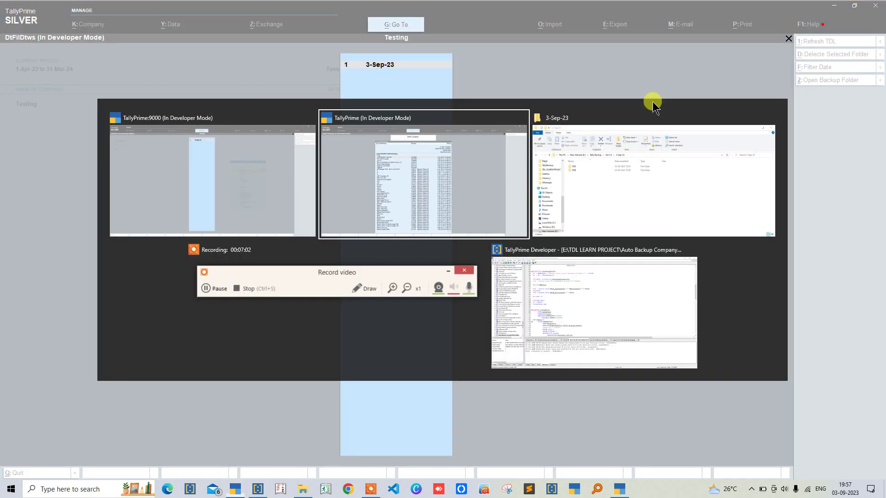
pyautogui.hotkey('alt', 'Tab')
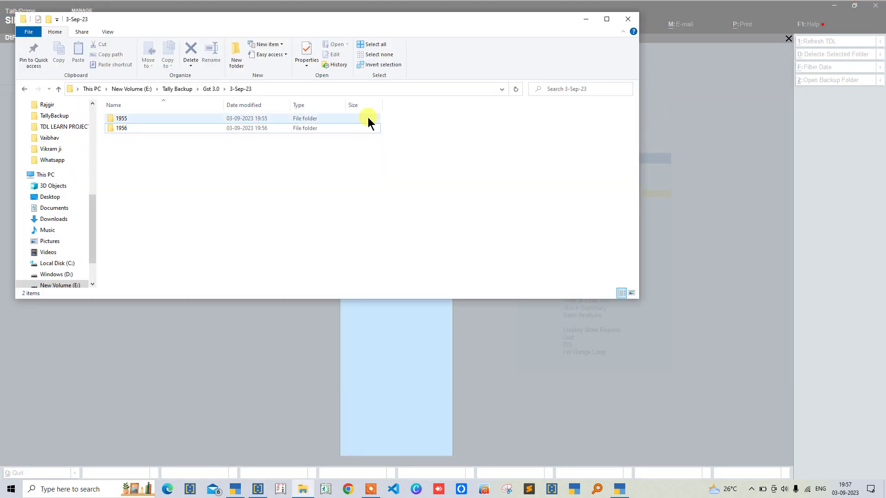
# Delete the 3-Sep-23 backup of Gst 3.0 from its dated list, confirming the deletion, and check the Gst 3.0 folder in File Explorer.
pyautogui.click(210, 88)
pyautogui.hotkey('alt', 'Tab')
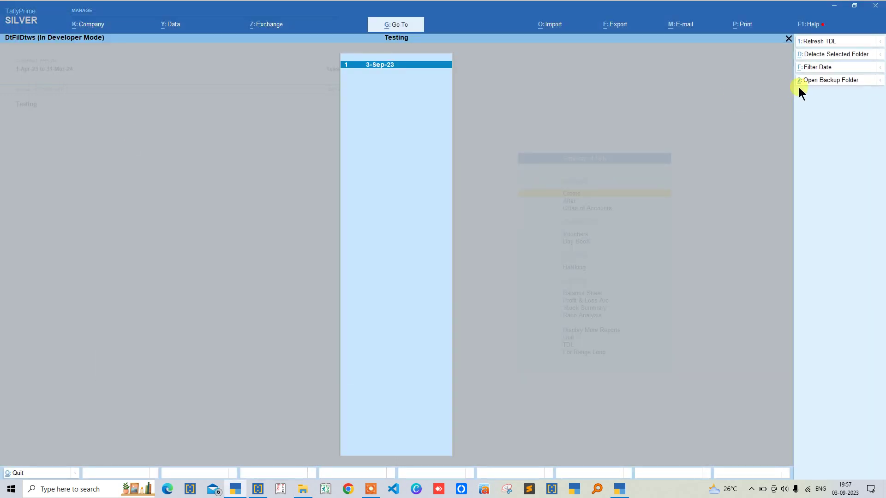
pyautogui.click(826, 55)
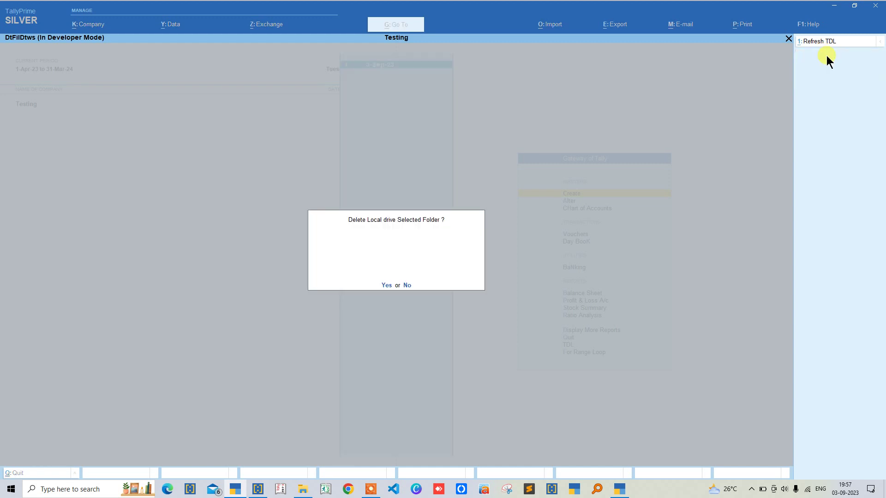
pyautogui.press('y')
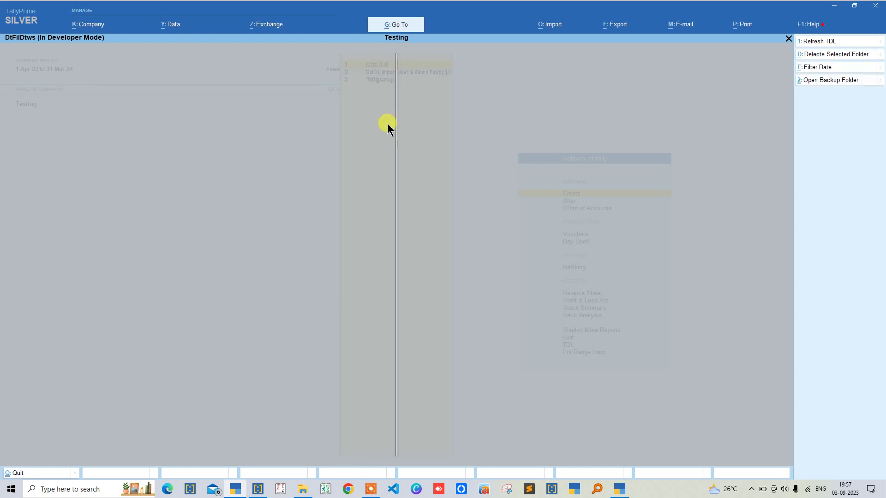
pyautogui.hotkey('alt', 'Tab')
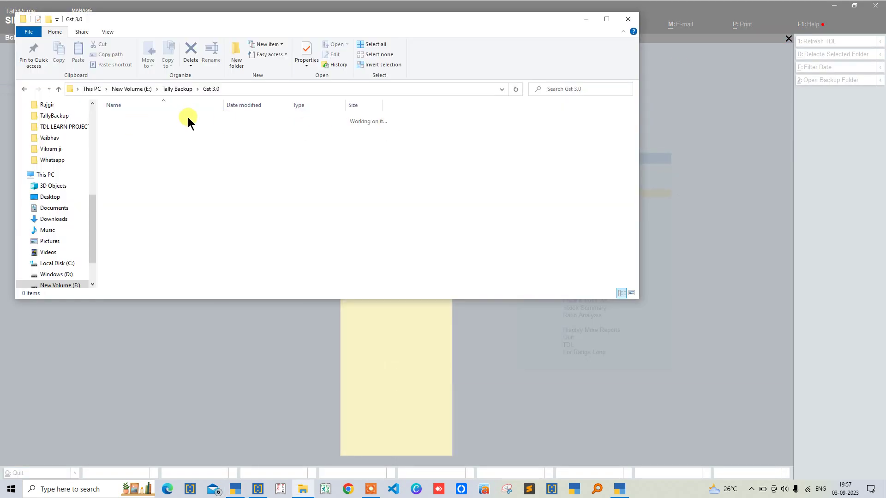
# Open the dated backup list of Gst XL Import(User Is Admin Pswd) 3.0 and open the matching folder under Tally Backup in File Explorer.
pyautogui.hotkey('alt', 'Tab')
pyautogui.press('Down')
pyautogui.press('Return')
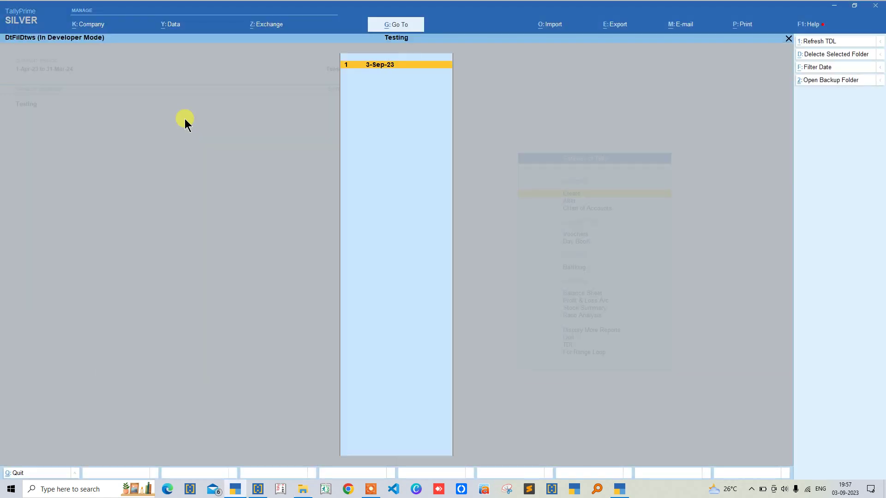
pyautogui.hotkey('alt', 'Tab')
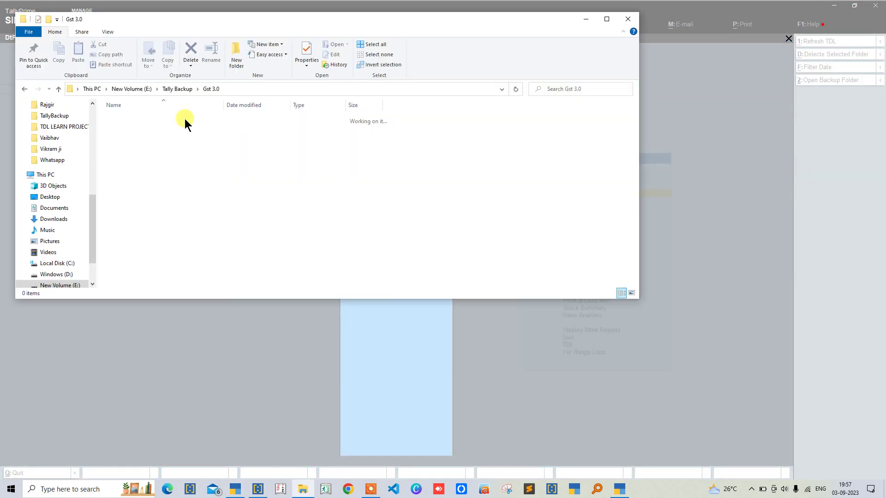
pyautogui.click(171, 89)
pyautogui.click(125, 128)
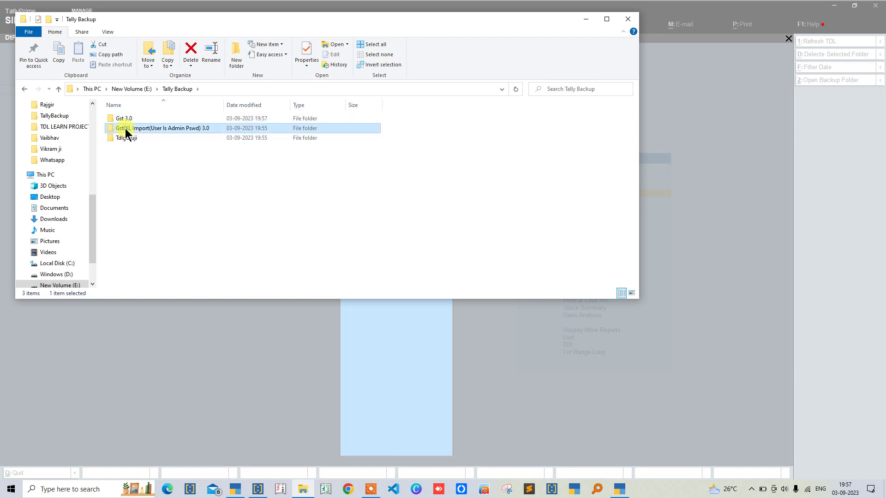
pyautogui.doubleClick(126, 128)
pyautogui.hotkey('alt', 'Tab')
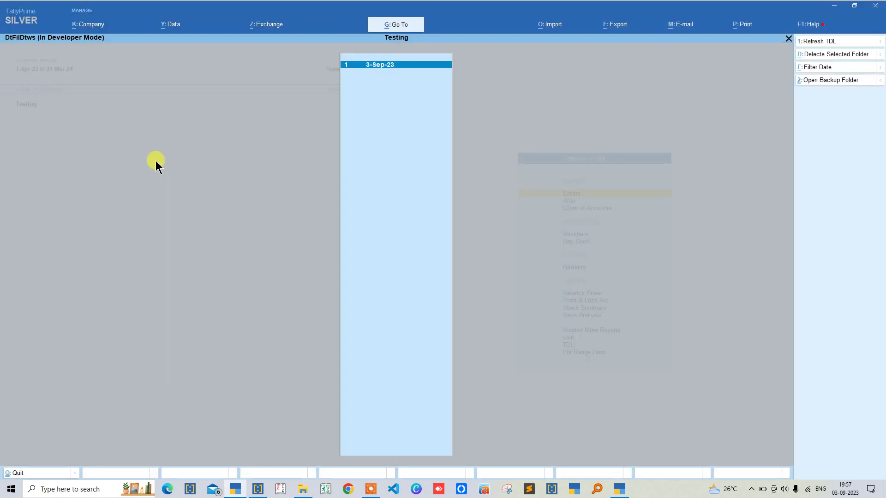
pyautogui.hotkey('alt', 'Tab')
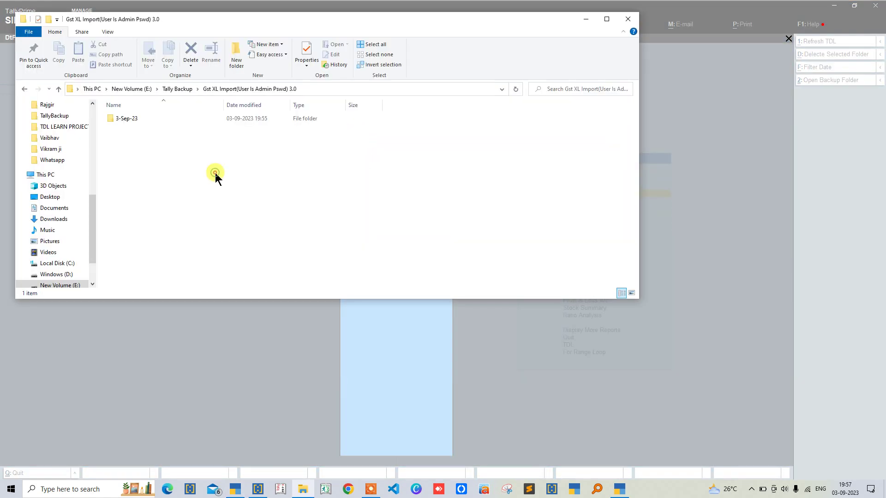
# Create two new folders with default names beside 3-Sep-23 in the Gst XL Import backup folder.
pyautogui.rightClick(215, 173)
pyautogui.moveTo(279, 315)
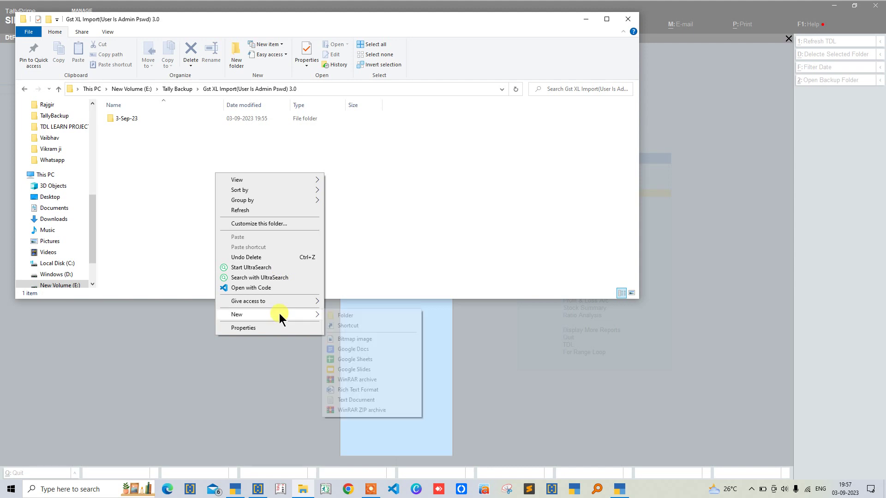
pyautogui.click(339, 318)
pyautogui.press('Return')
pyautogui.rightClick(292, 234)
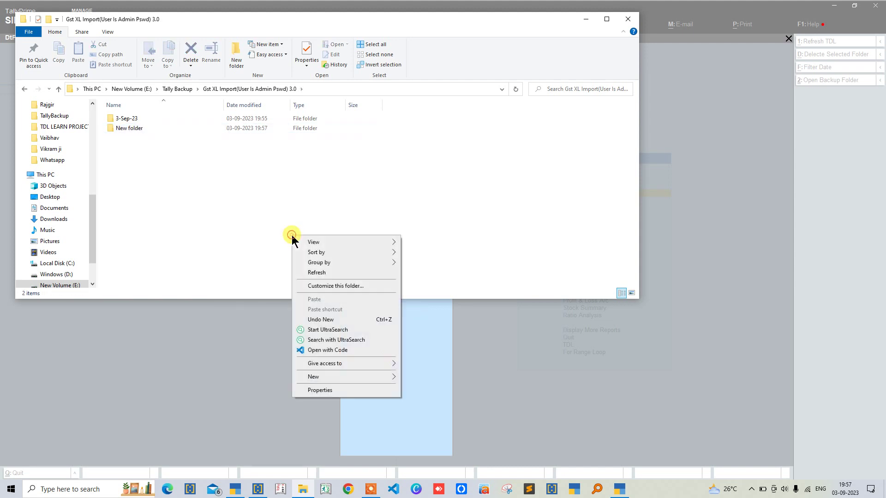
pyautogui.click(406, 375)
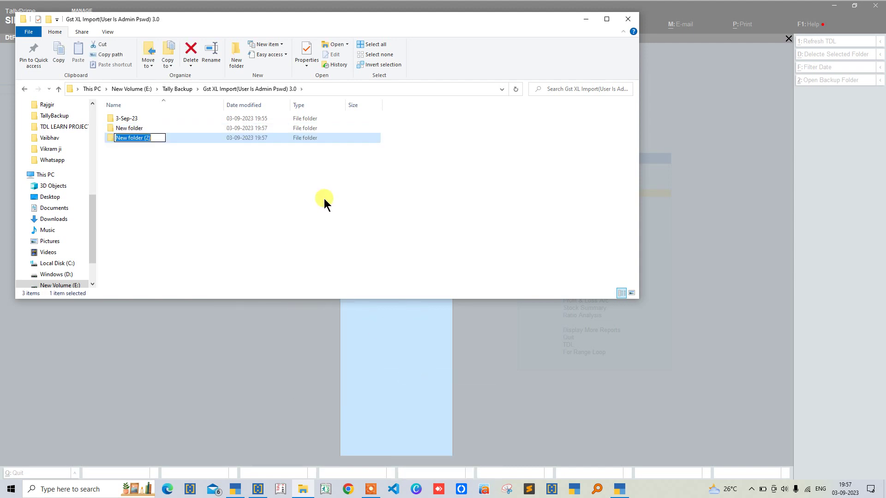
pyautogui.press('Return')
pyautogui.click(324, 198)
# Delete 3-Sep-23, New folder and New folder (2) together from the Gst XL Import dated list, confirming the deletion, and check File Explorer.
pyautogui.hotkey('alt', 'Tab')
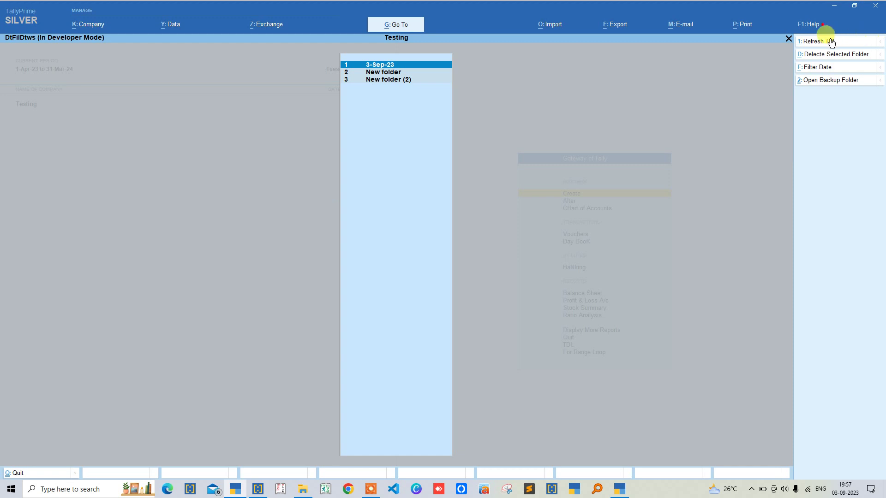
pyautogui.click(818, 54)
pyautogui.press('y')
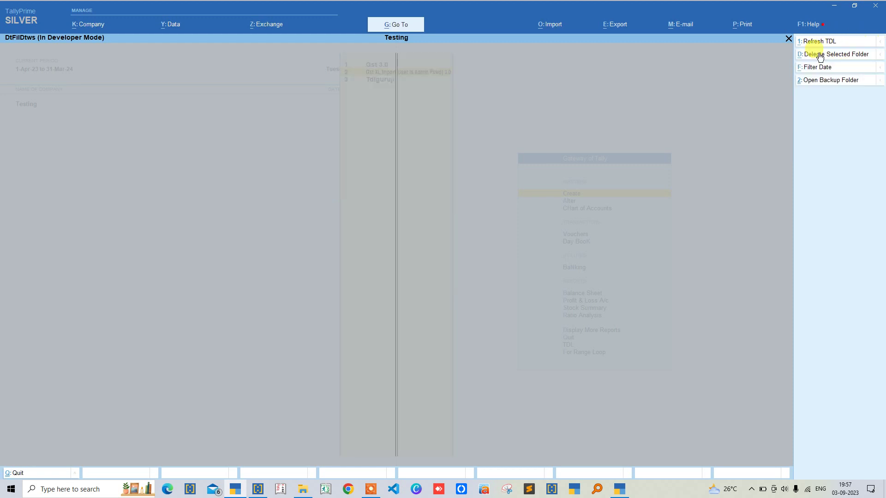
pyautogui.hotkey('alt', 'Tab')
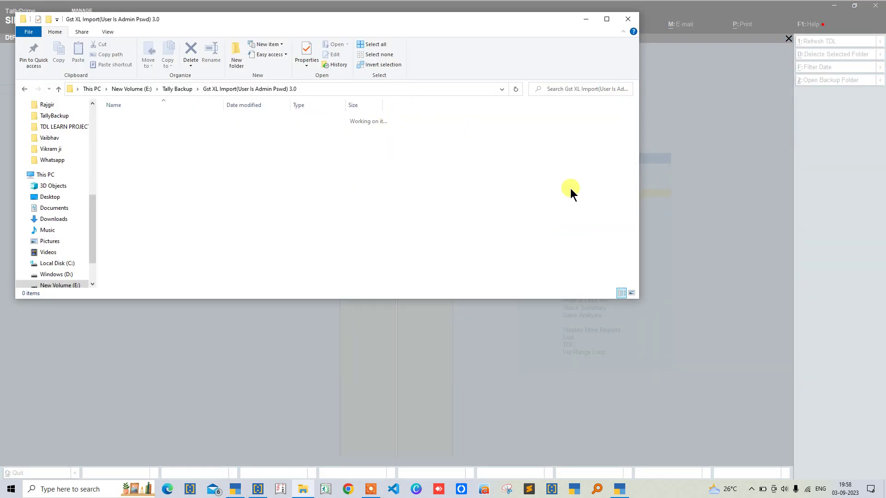
# Reopen the Delete BackUp list, delete all three company backup folders with confirmation, and check the Tally Backup folder before returning to the Gateway.
pyautogui.hotkey('alt', 'Tab')
pyautogui.press('Escape')
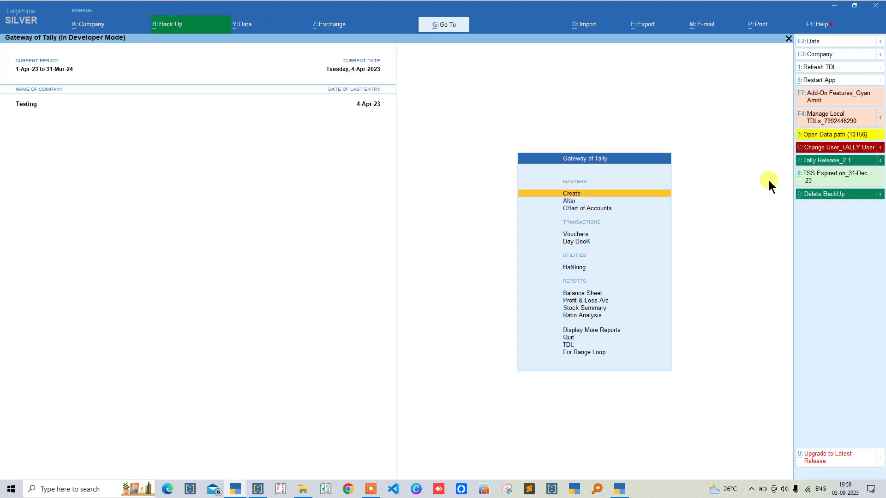
pyautogui.click(834, 195)
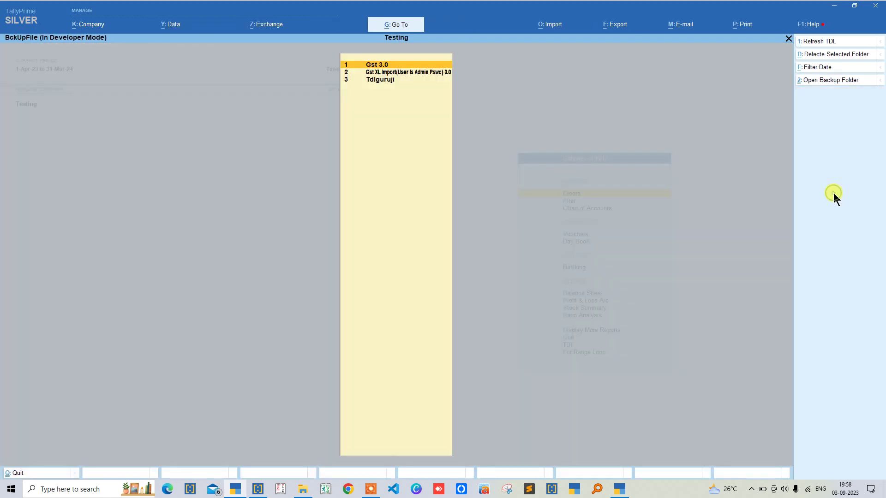
pyautogui.click(824, 55)
pyautogui.press('Return')
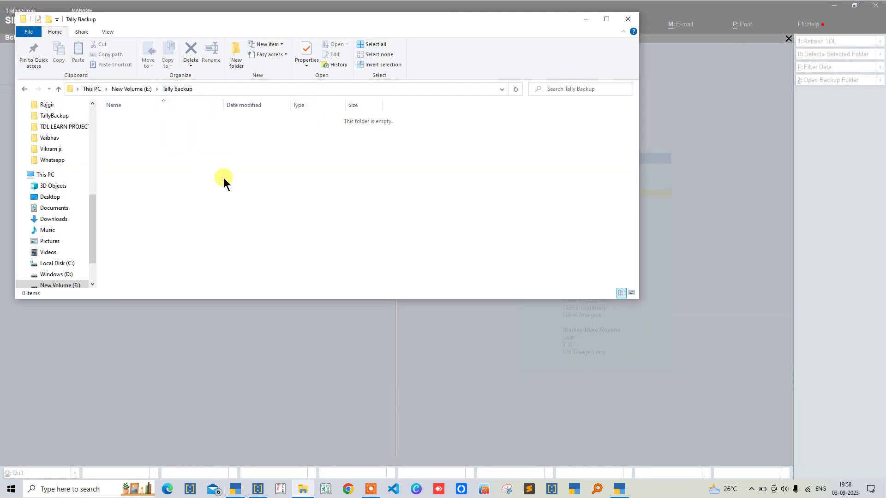
pyautogui.click(280, 386)
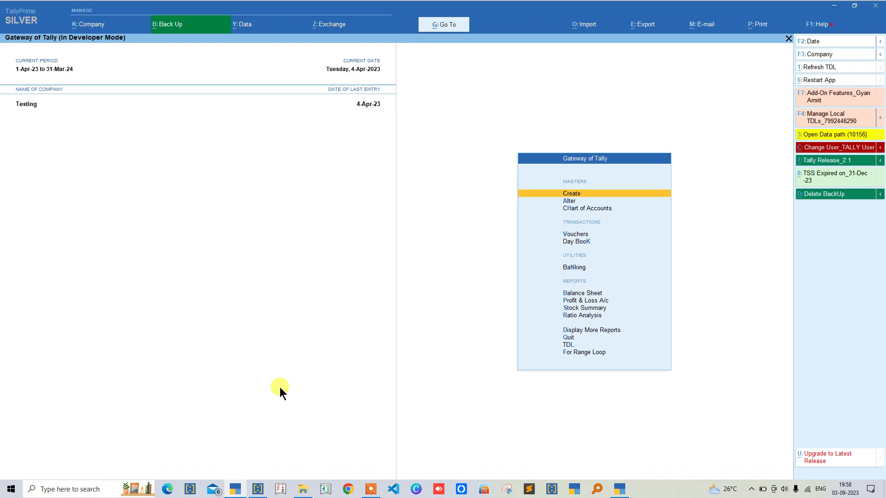